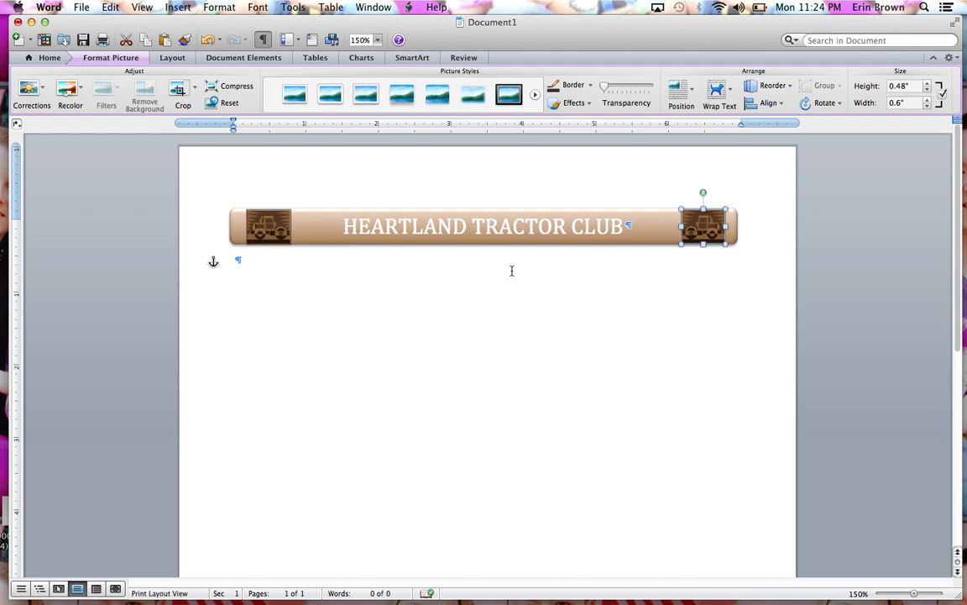
- Center the empty paragraph below the banner and set its font color to Accent 4, Darker 50%
left_click(238, 262)
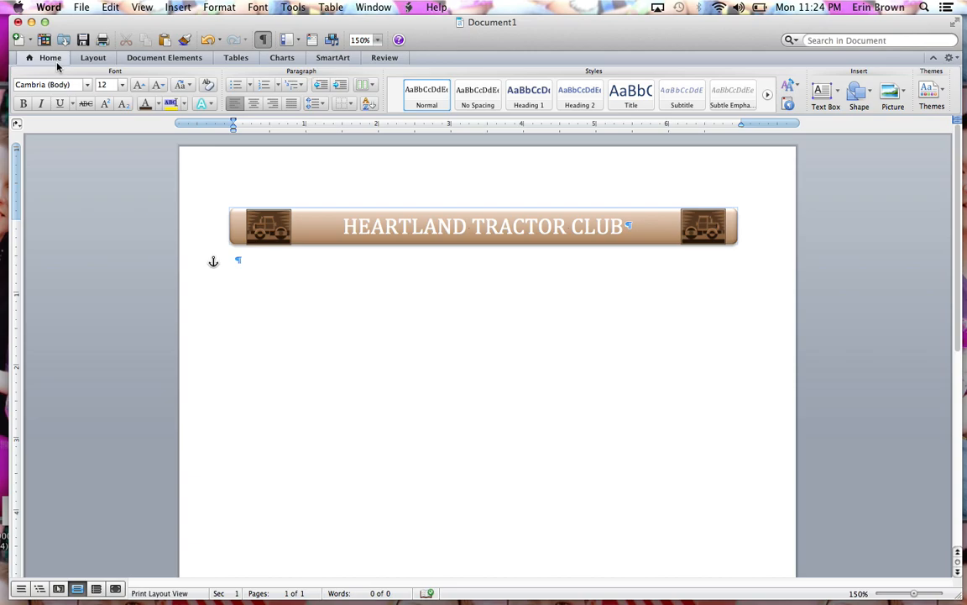
left_click(252, 105)
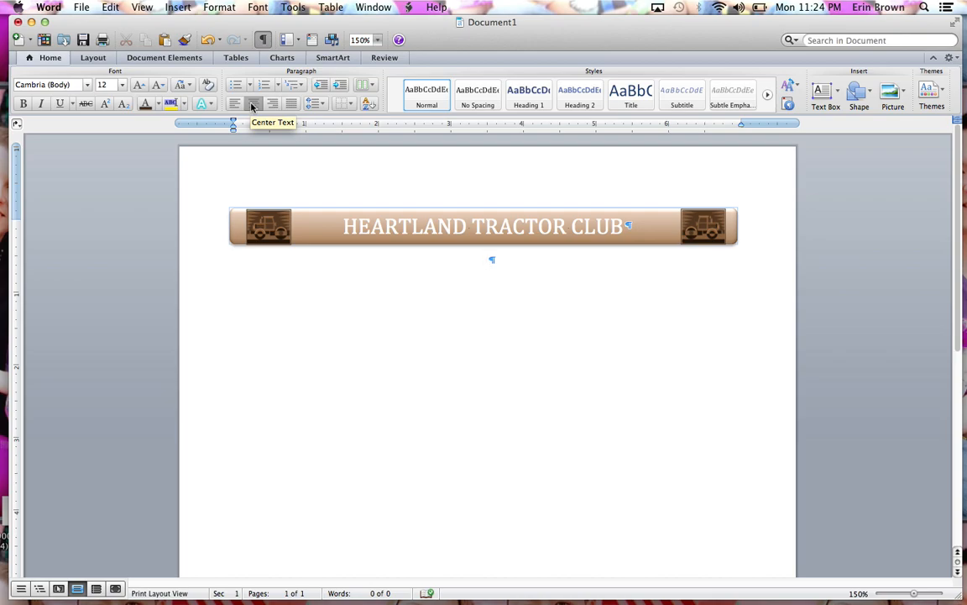
left_click(158, 103)
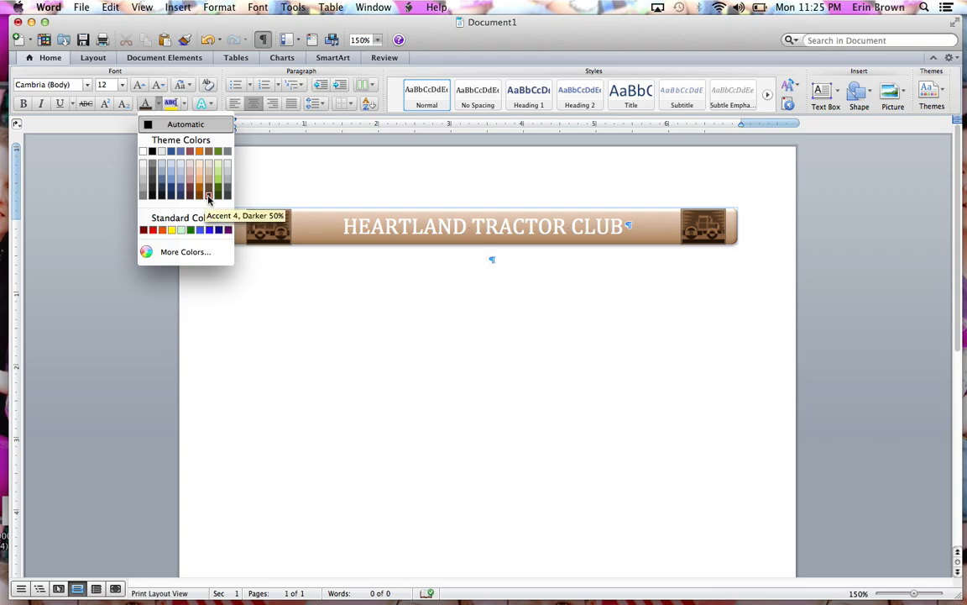
left_click(209, 196)
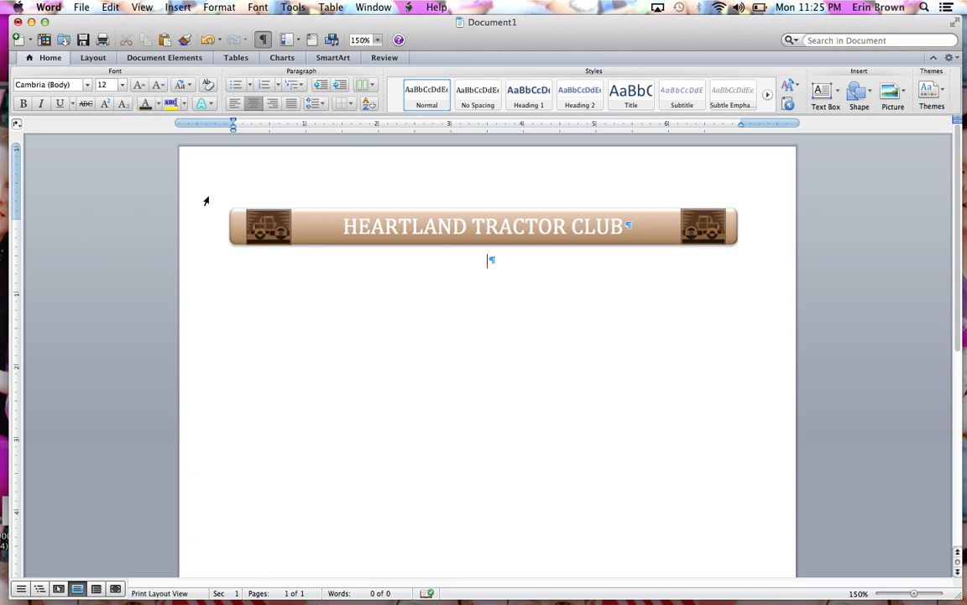
- Set the centered paragraph's font to Calibri (Headings) at size 11
left_click(88, 87)
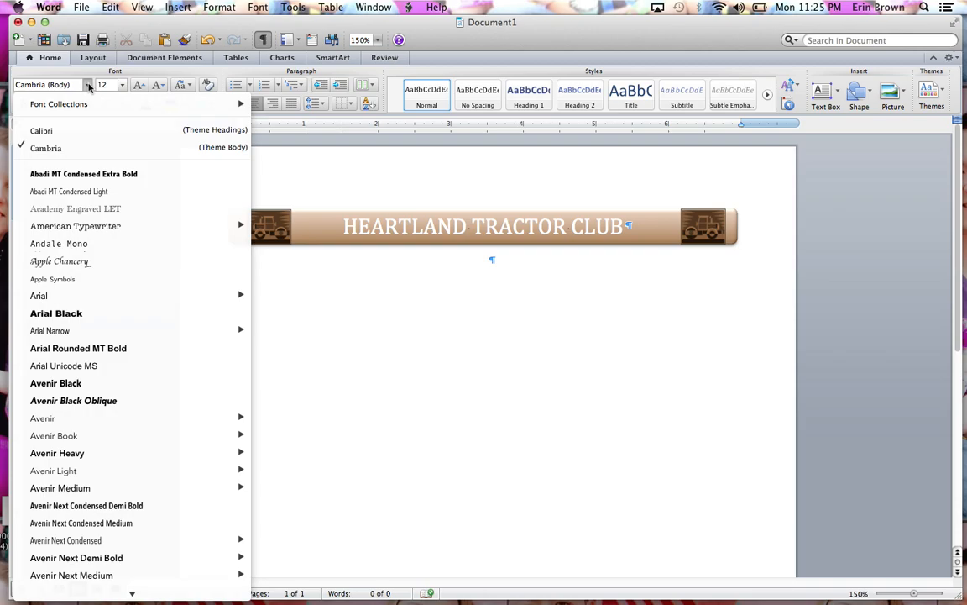
left_click(81, 131)
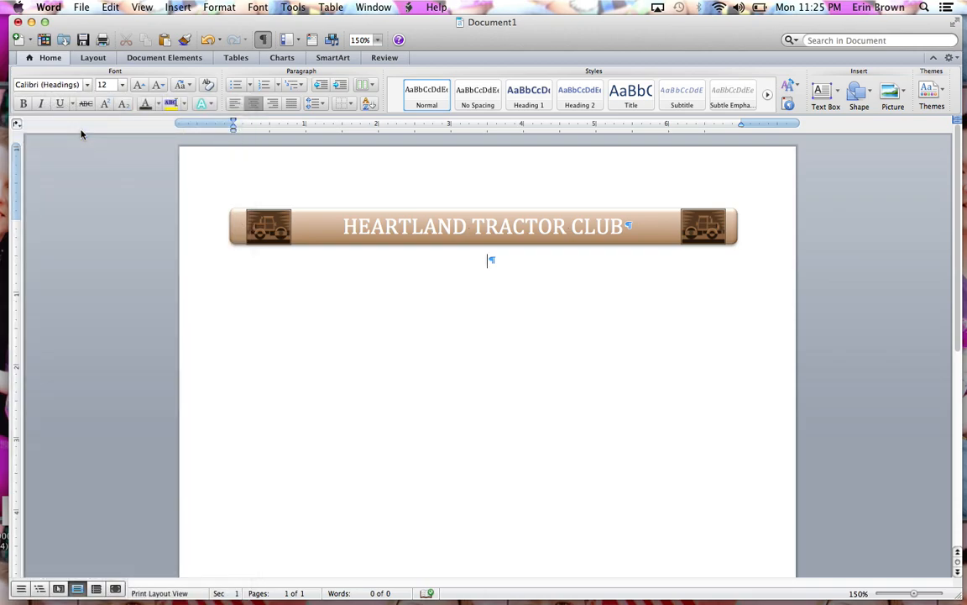
left_click(122, 85)
left_click(123, 133)
- Enter the club's full postal address on the centered line, with a space between the state and the ZIP code
type("323 Pine Avenue, Graber, OK7")
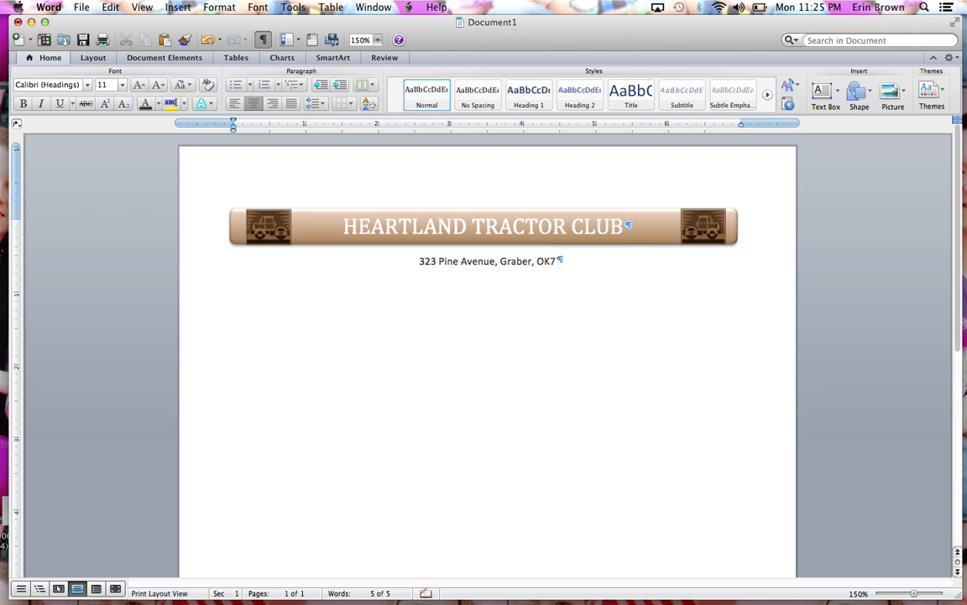
type("4877")
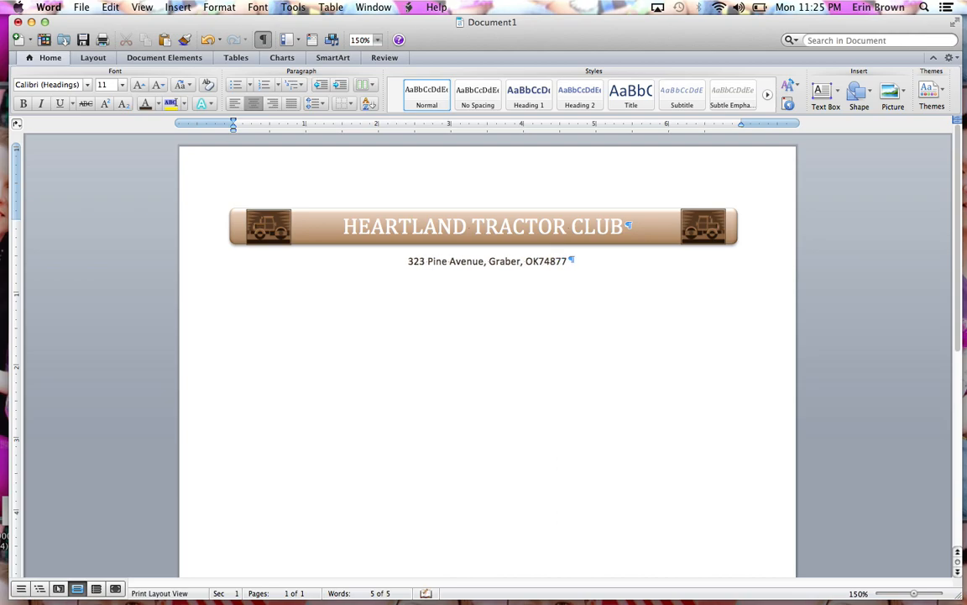
key("BackSpace")
key("BackSpace")
key("BackSpace")
key("BackSpace")
key("BackSpace")
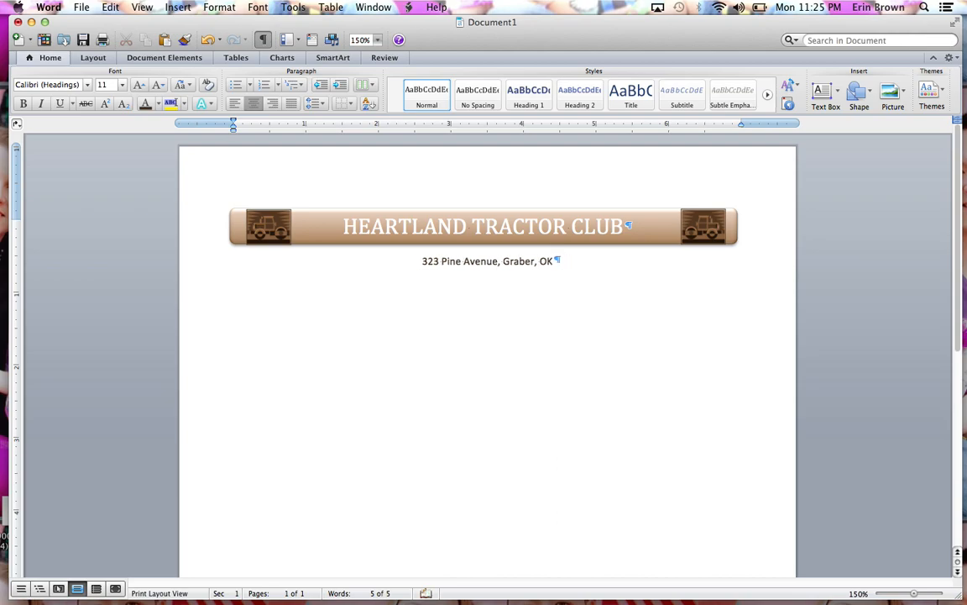
type("74877")
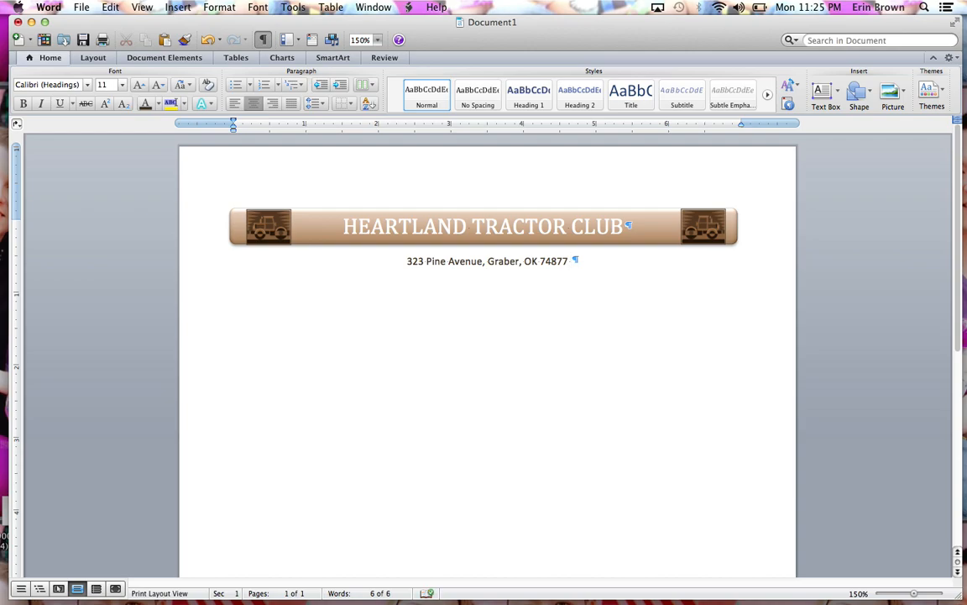
- Insert a bullet symbol (Unicode 2022) from the normal text font after the postal address
left_click(188, 7)
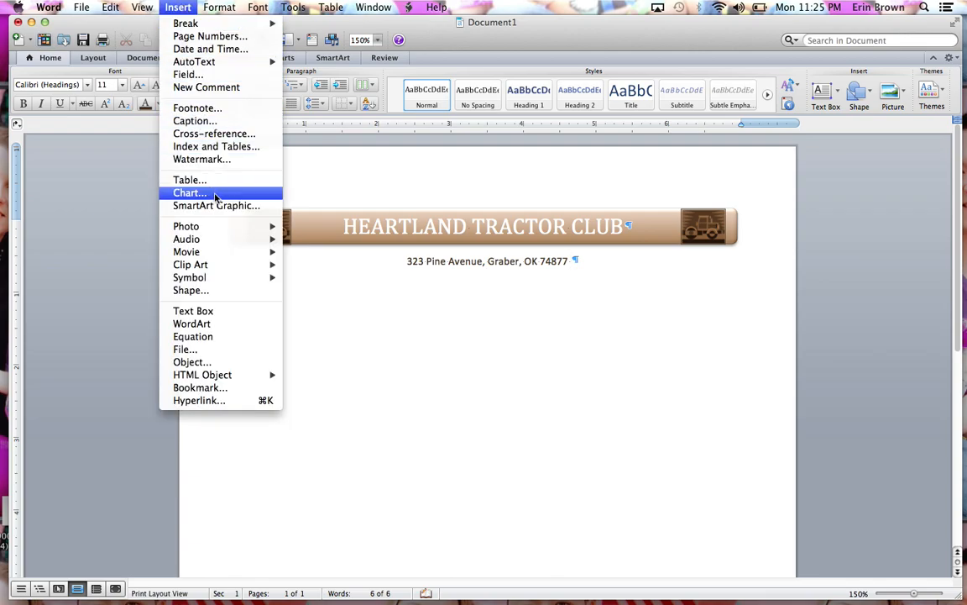
mouse_move(212, 283)
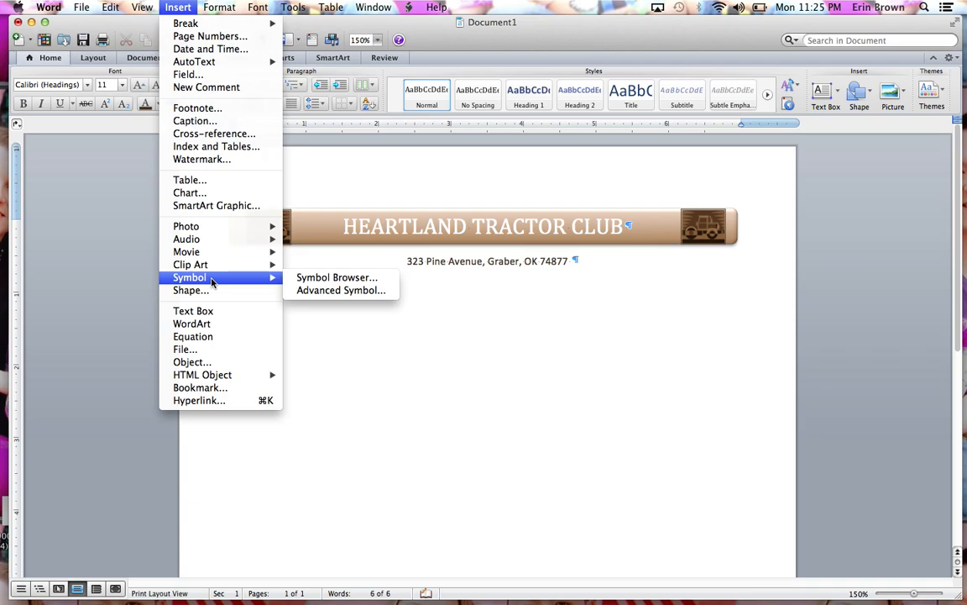
left_click(321, 291)
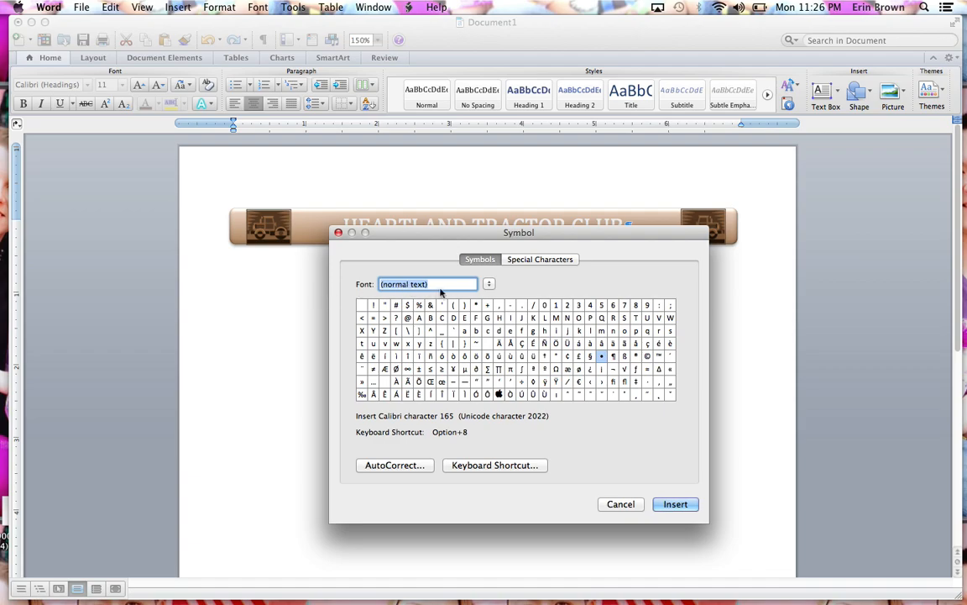
left_click(489, 286)
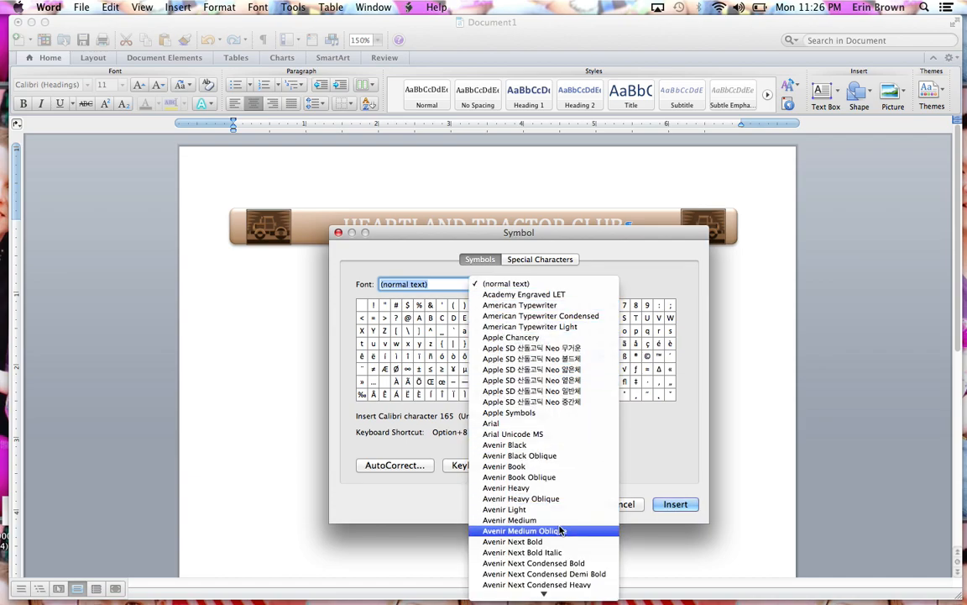
mouse_move(558, 594)
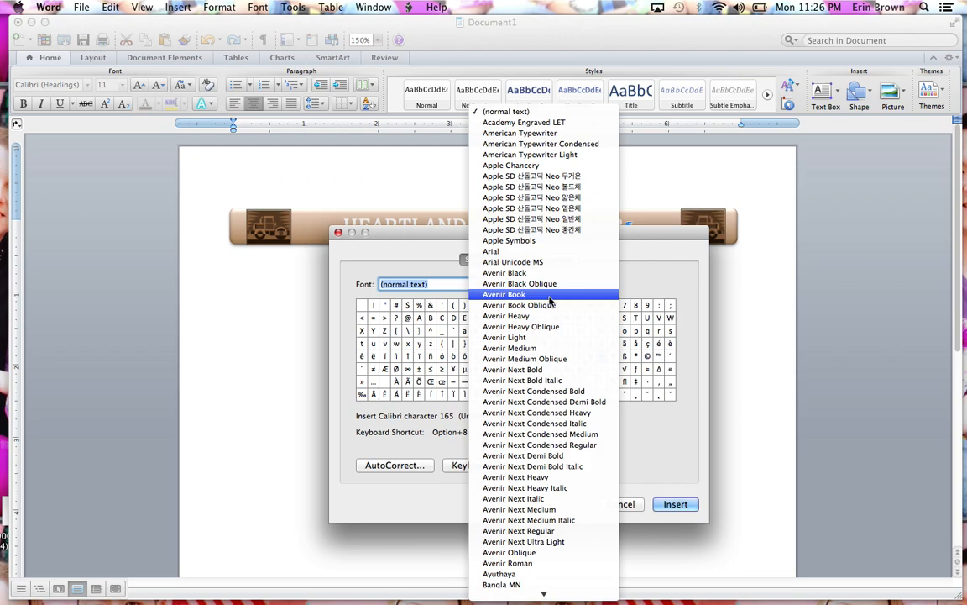
left_click(508, 112)
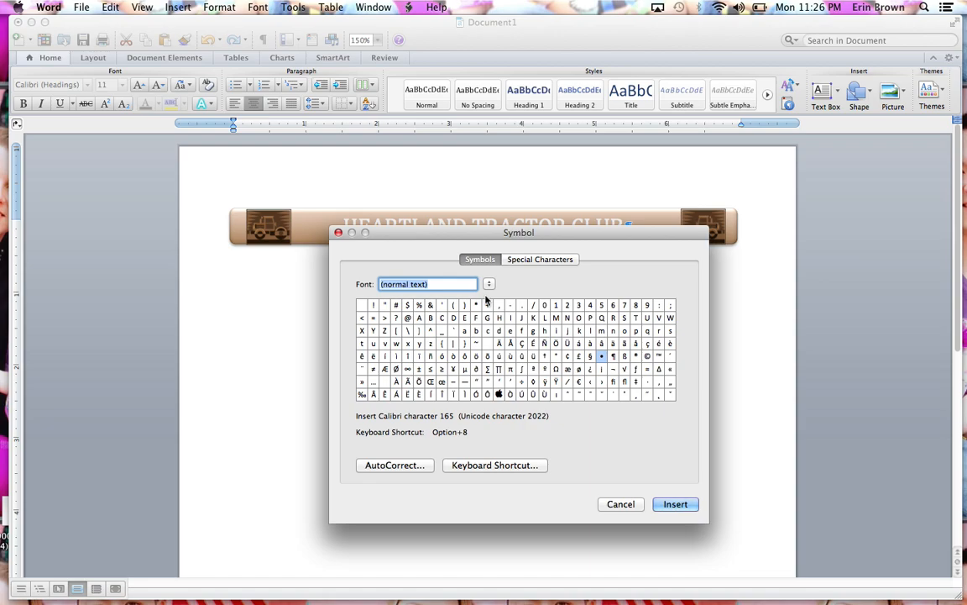
left_click(601, 357)
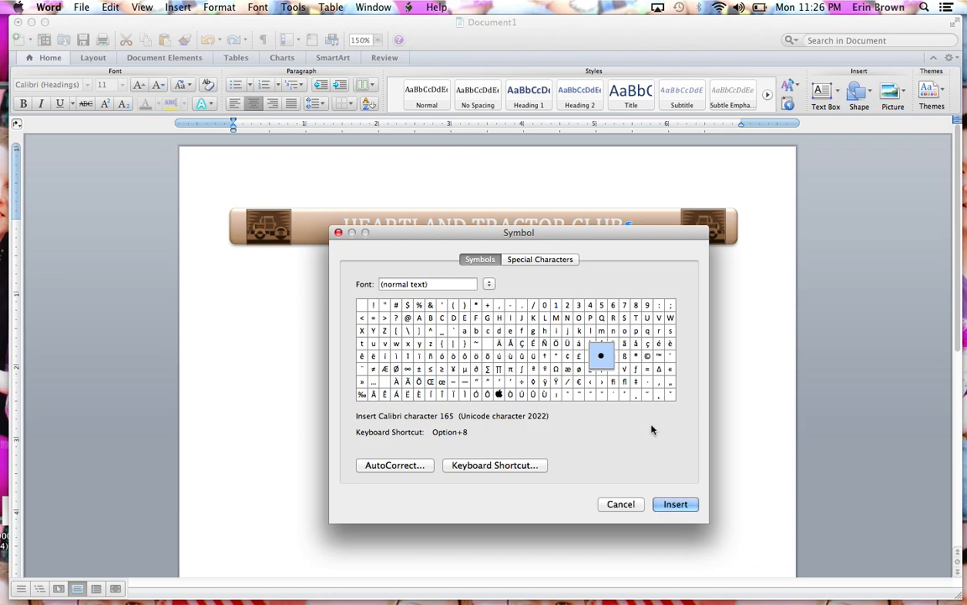
left_click(676, 504)
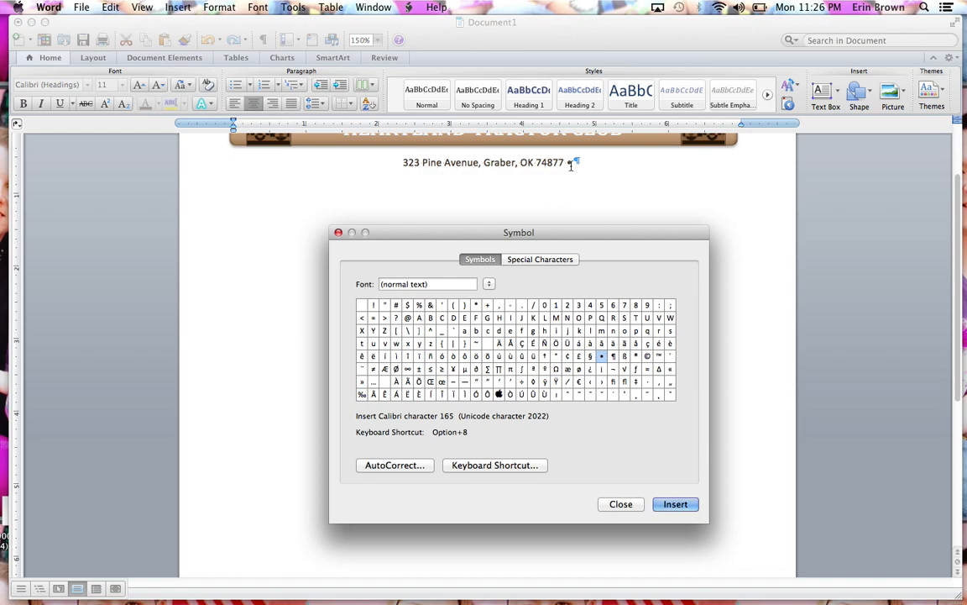
left_click(621, 504)
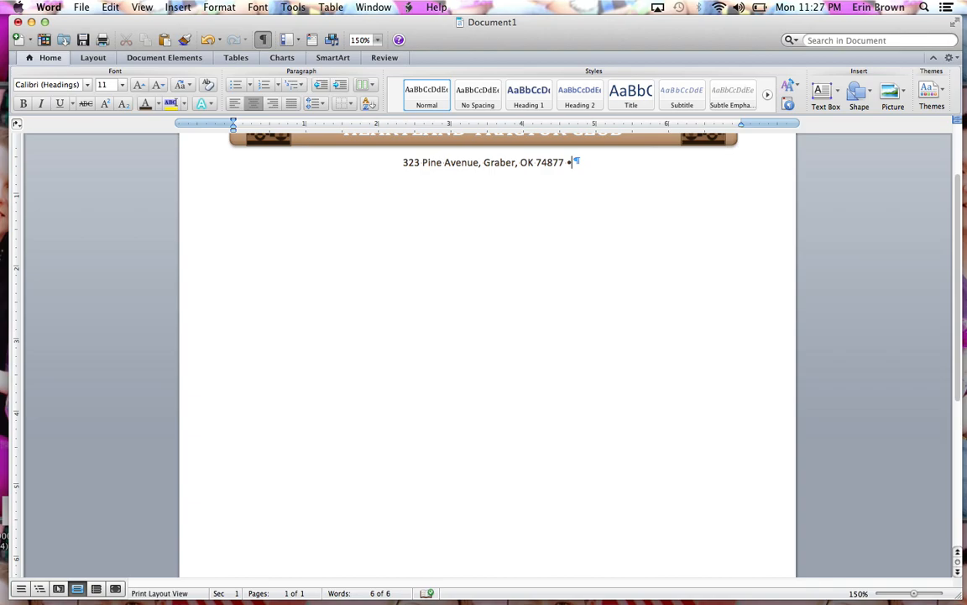
- Add "Phone:" and the club's phone number after the bullet
type("Phone")
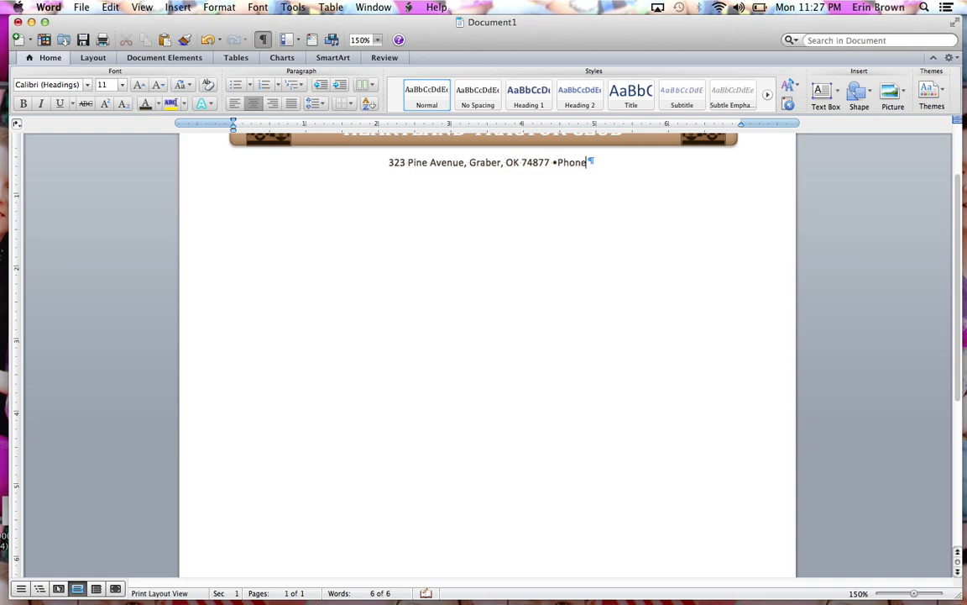
type(": ")
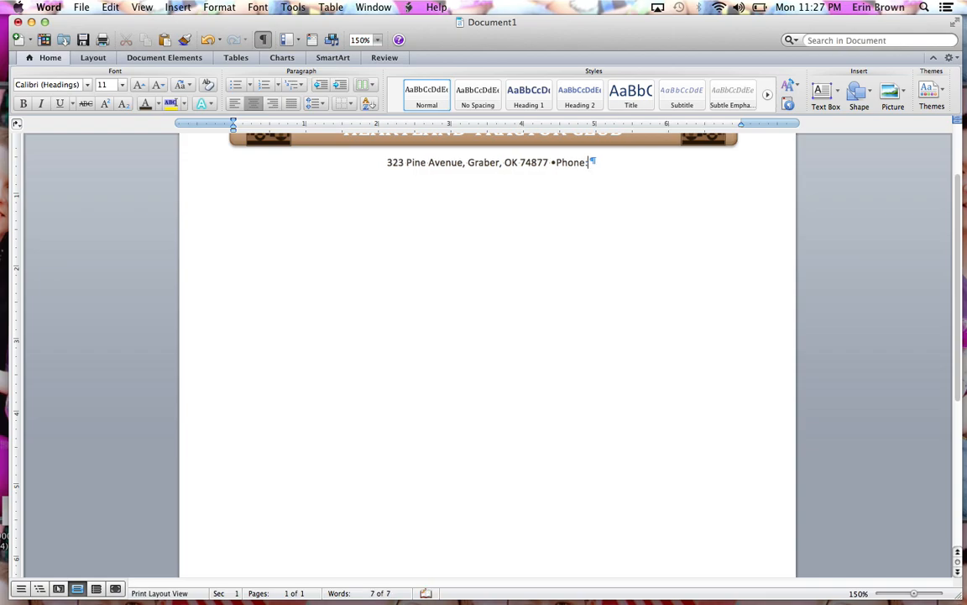
type("(")
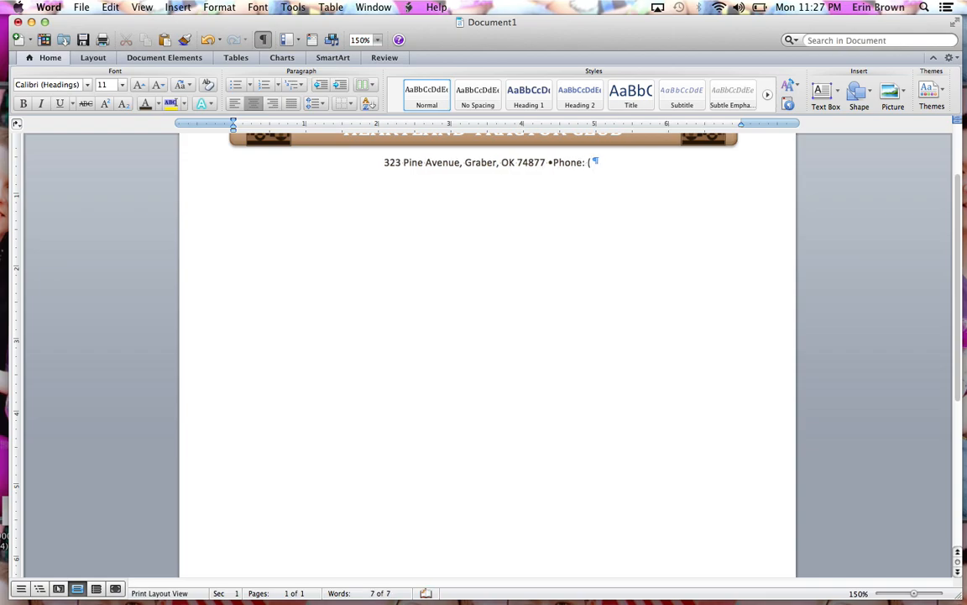
type("476) ")
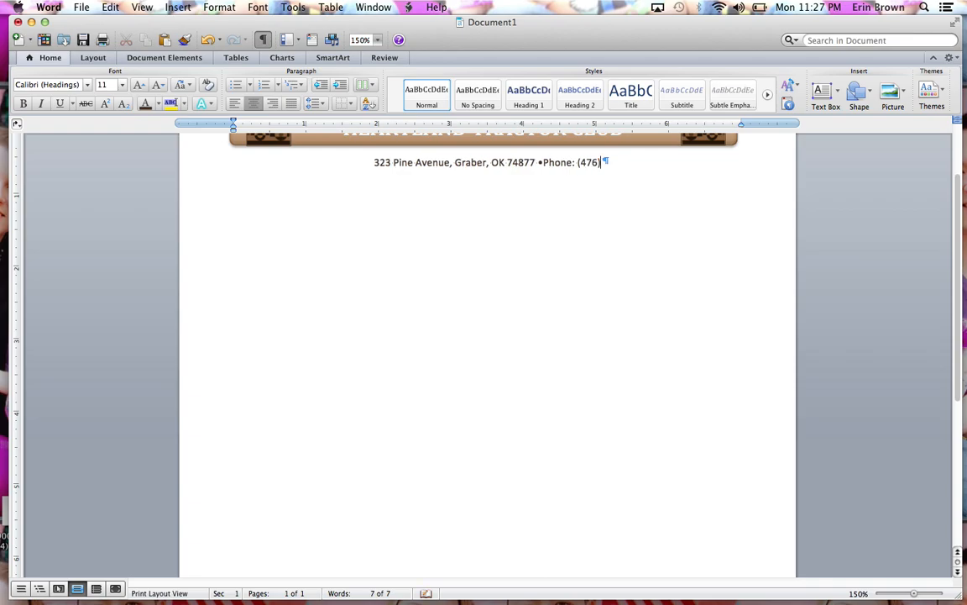
type("555-")
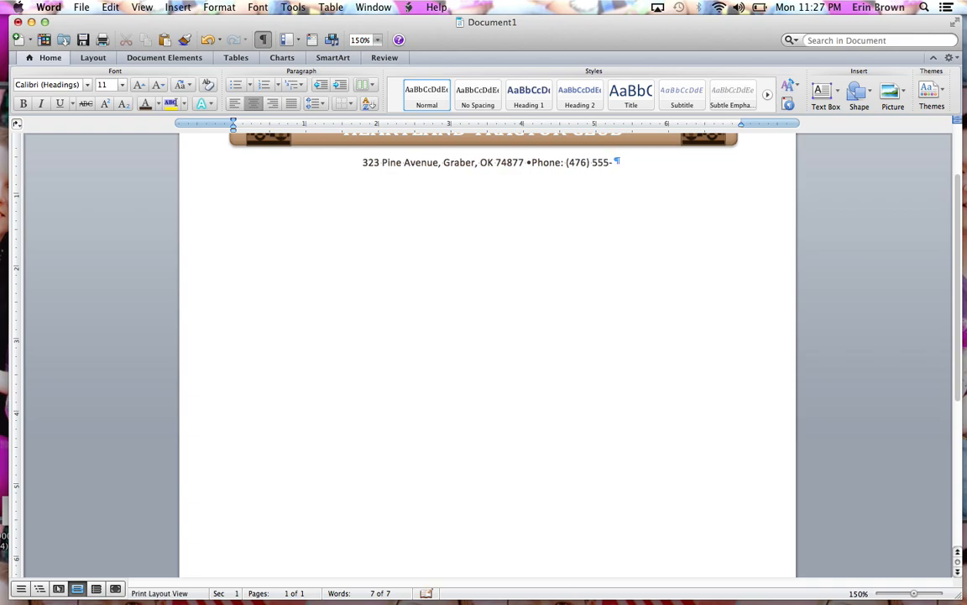
type("9384")
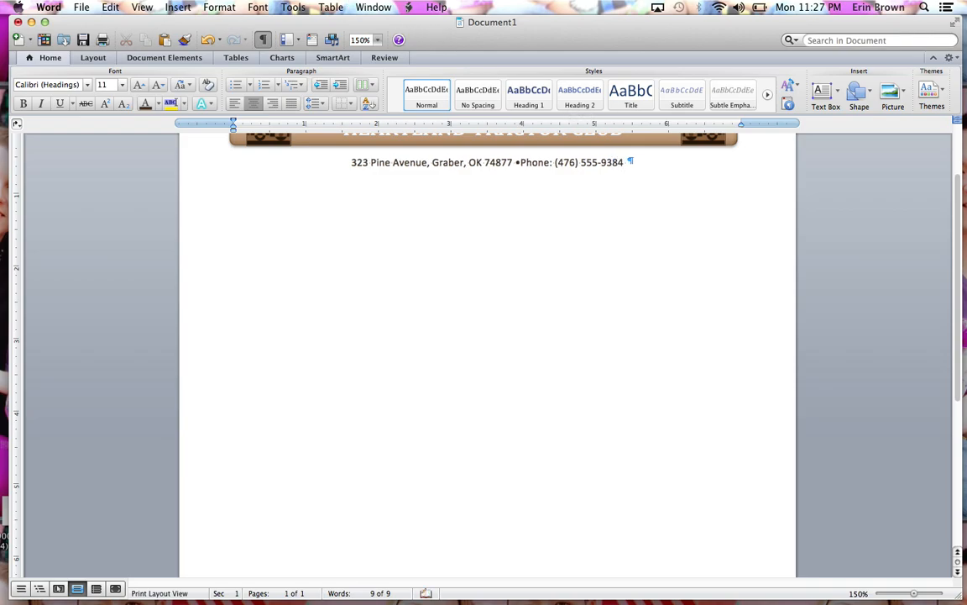
- Insert a second bullet symbol from the normal text font after the phone number
left_click(172, 8)
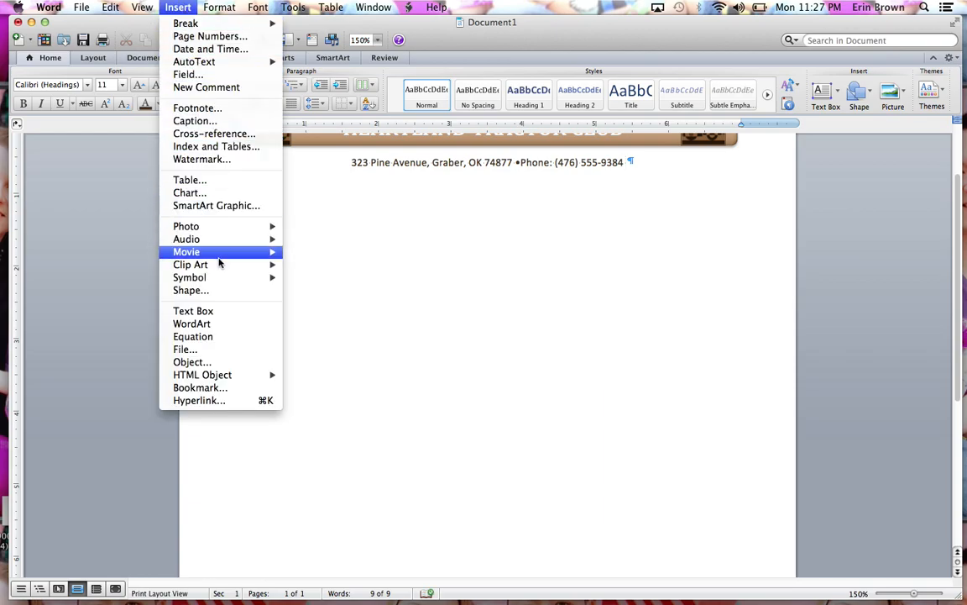
mouse_move(212, 283)
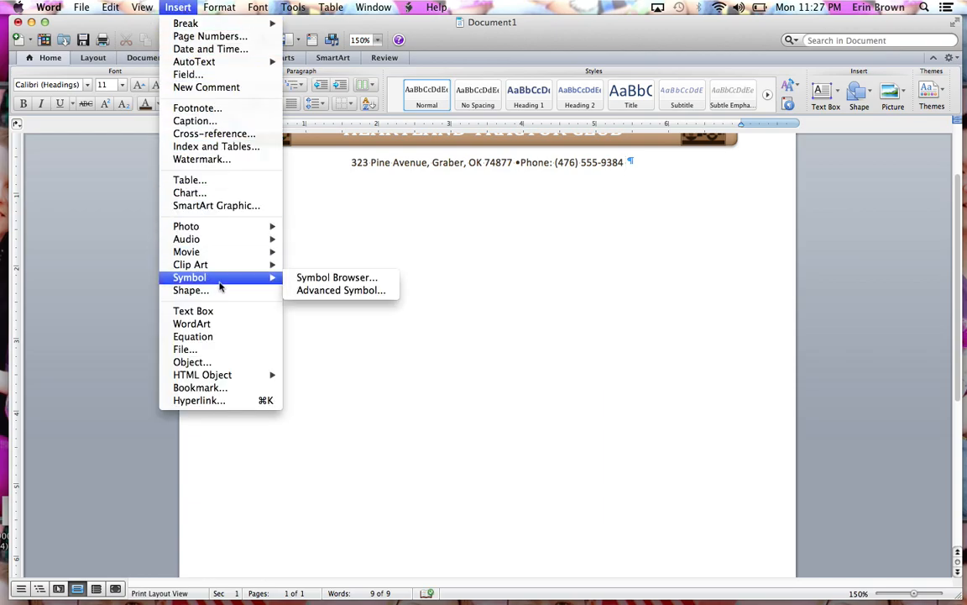
left_click(312, 291)
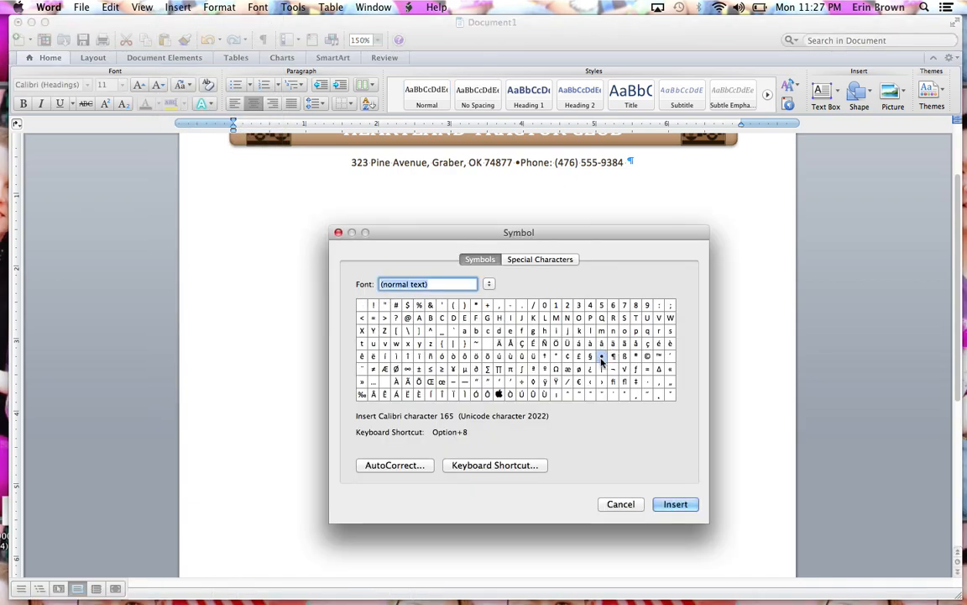
left_click(602, 359)
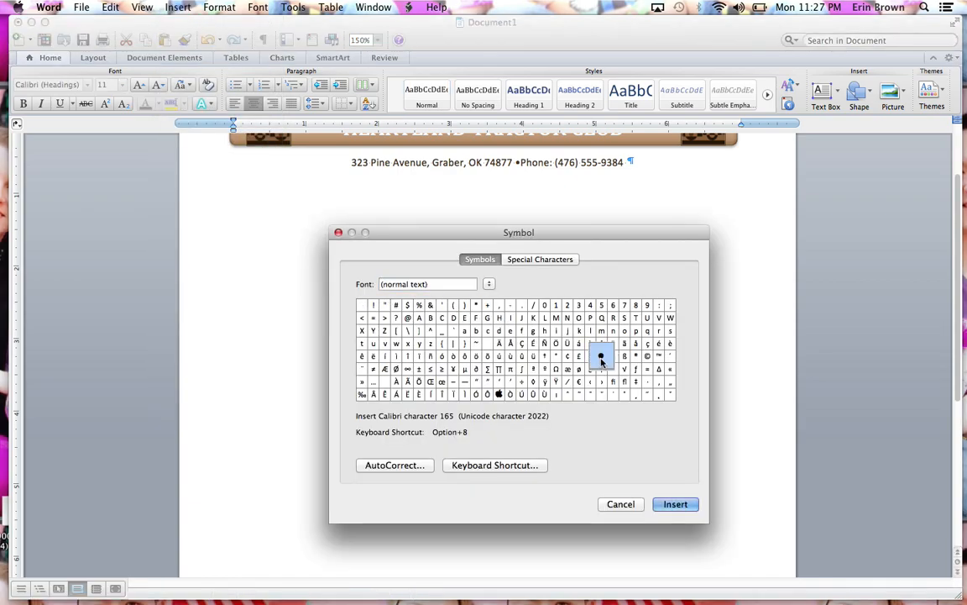
left_click(671, 505)
left_click(622, 504)
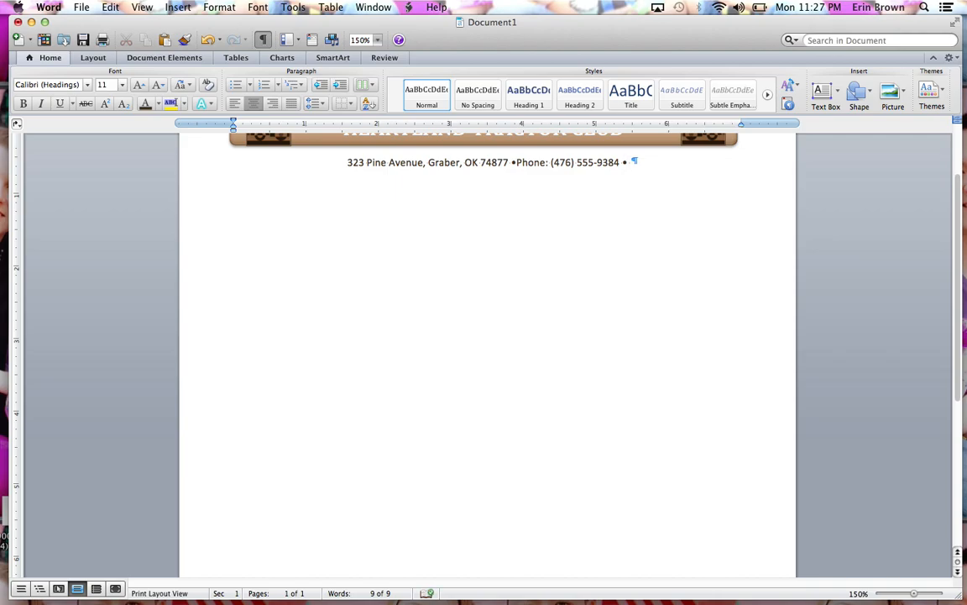
type("Web")
type("a")
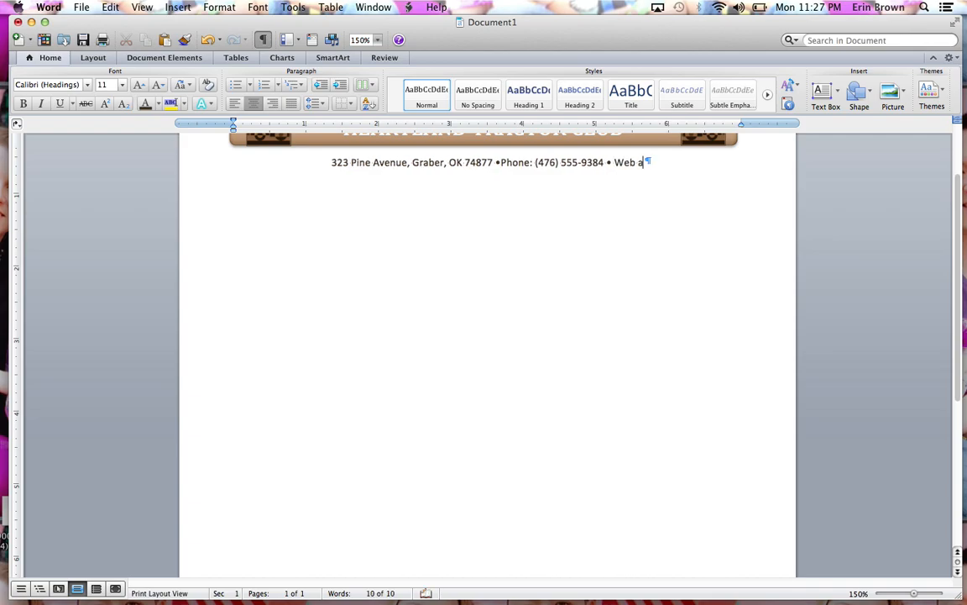
type("ddress:")
type("  www")
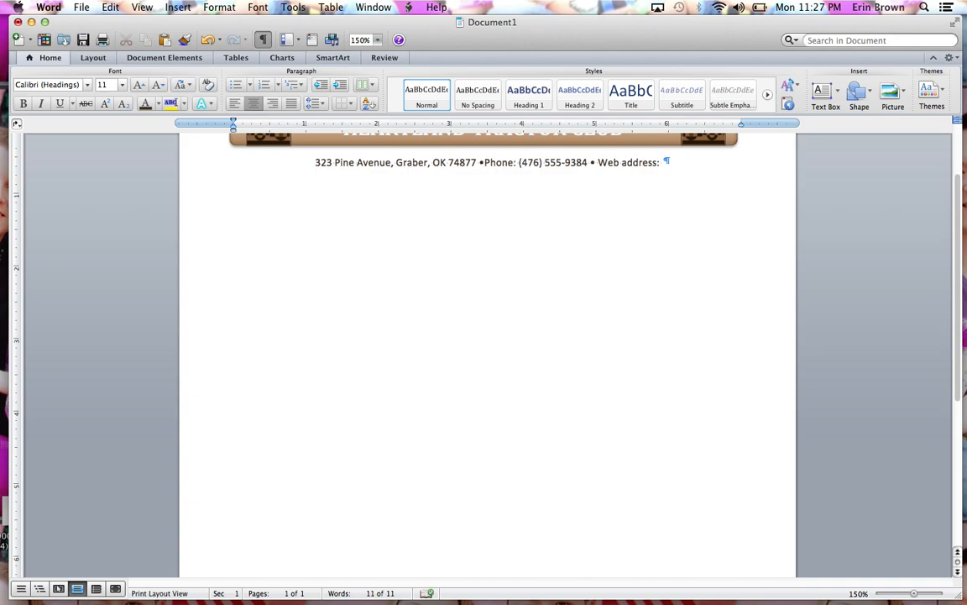
type(".hltcl")
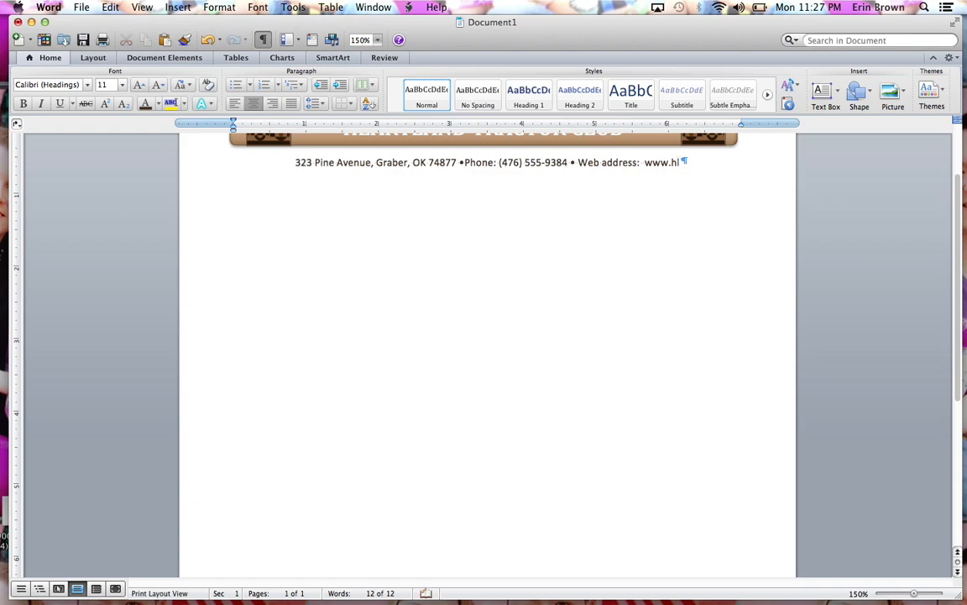
type("ub.com")
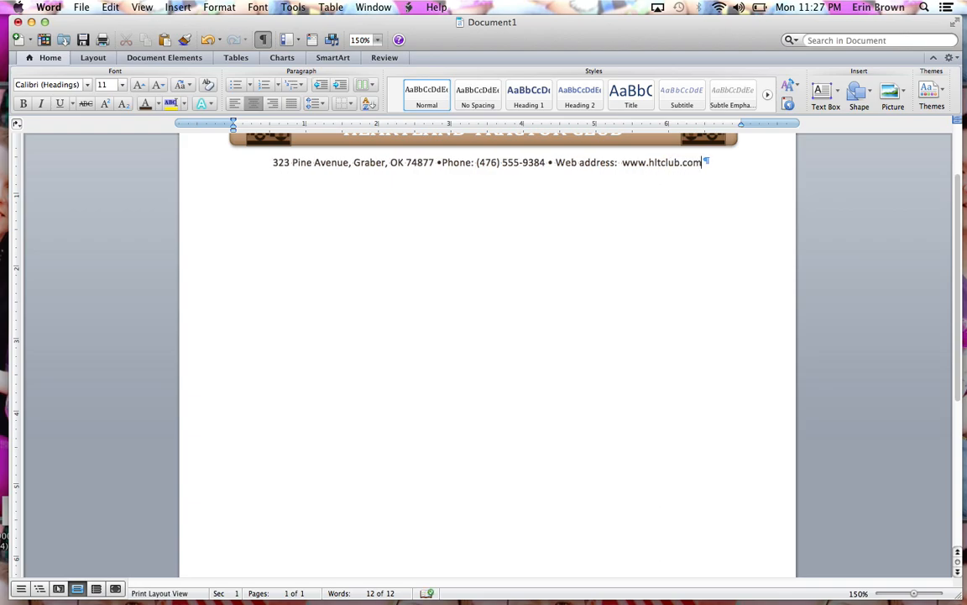
left_click(441, 162)
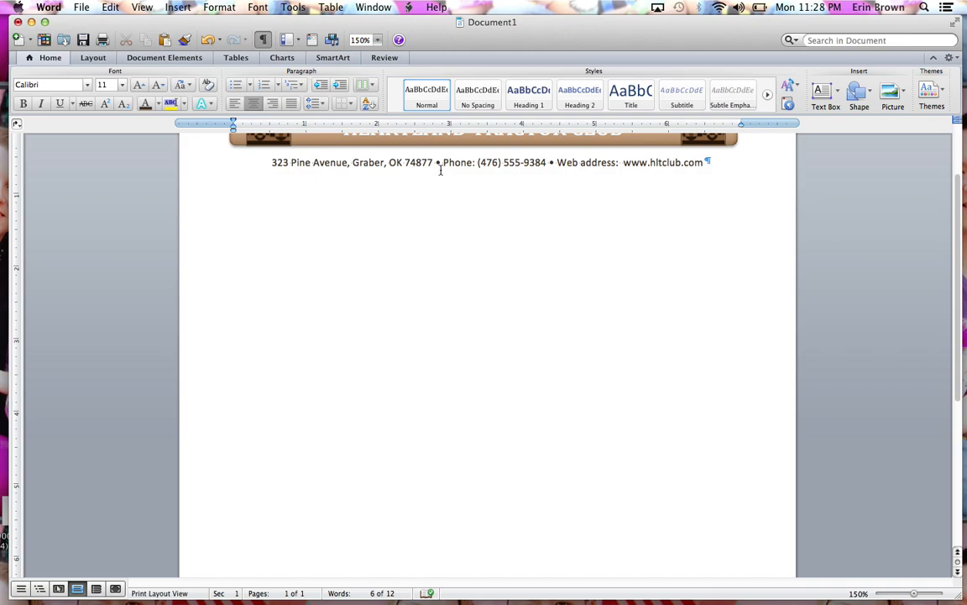
- Add a bottom border beneath the letterhead's contact line
left_click(706, 162)
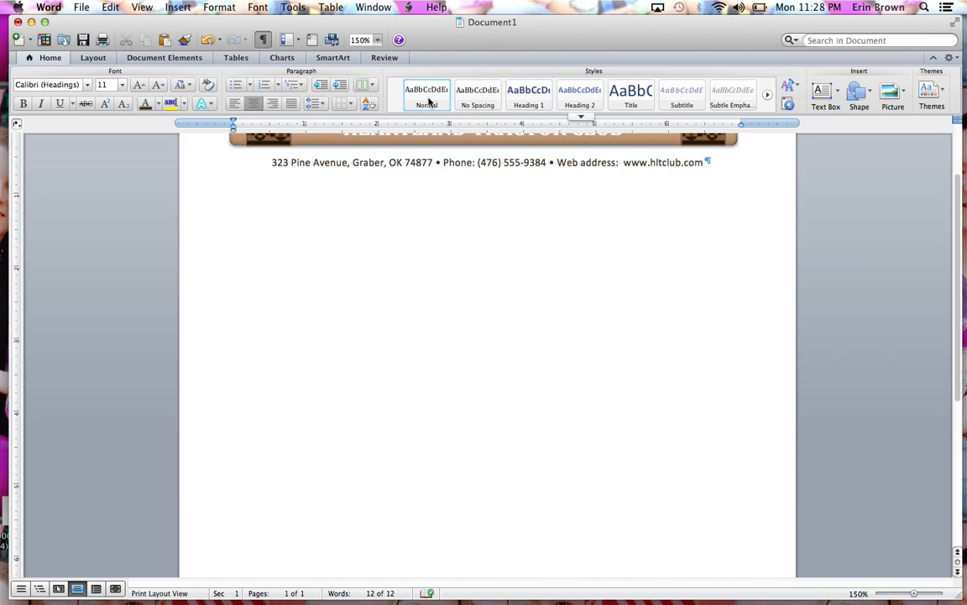
left_click(352, 105)
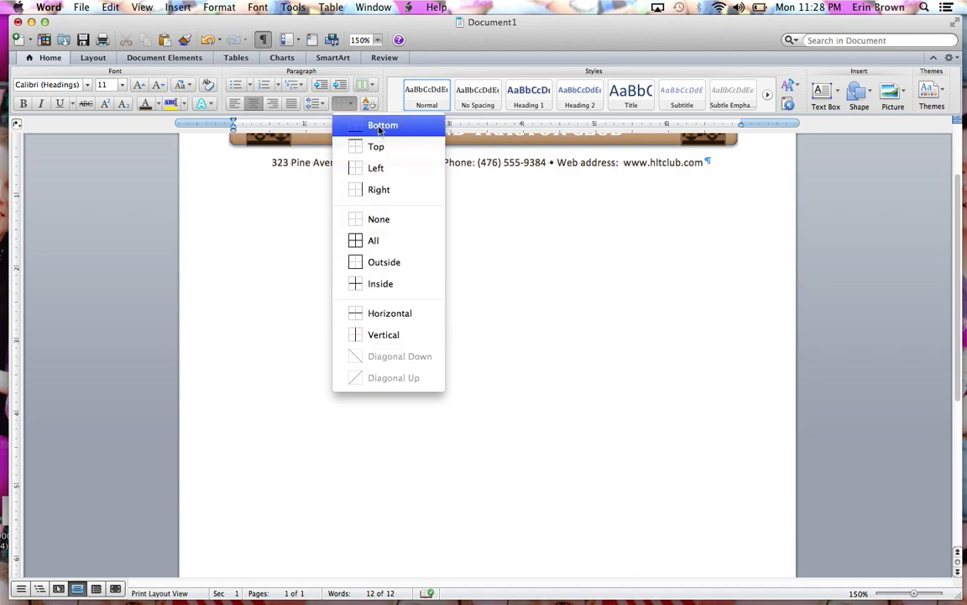
left_click(378, 127)
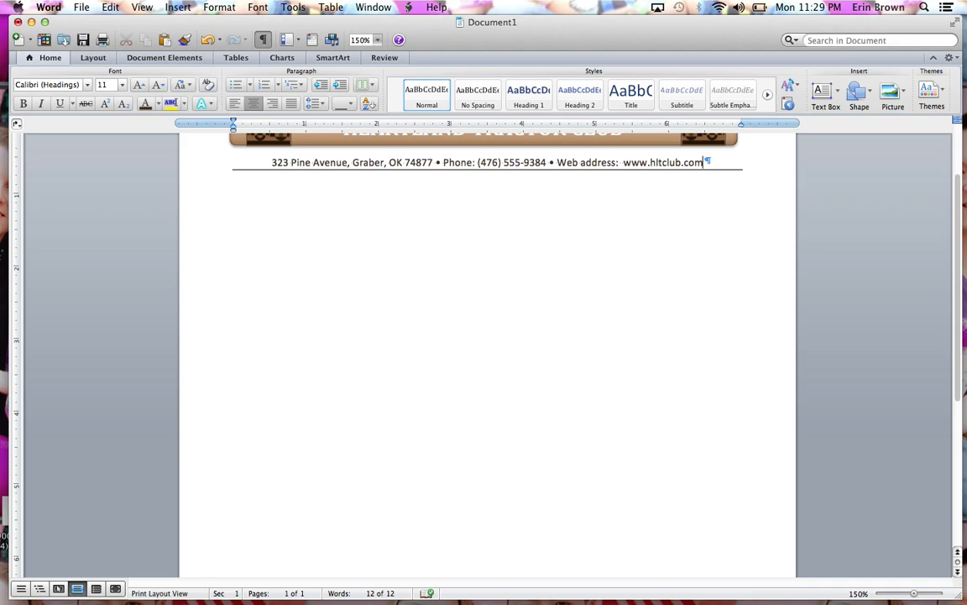
- Add two blank Normal-style paragraphs below the bordered contact line, formatted in 11-point Calibri (Headings)
key("Return")
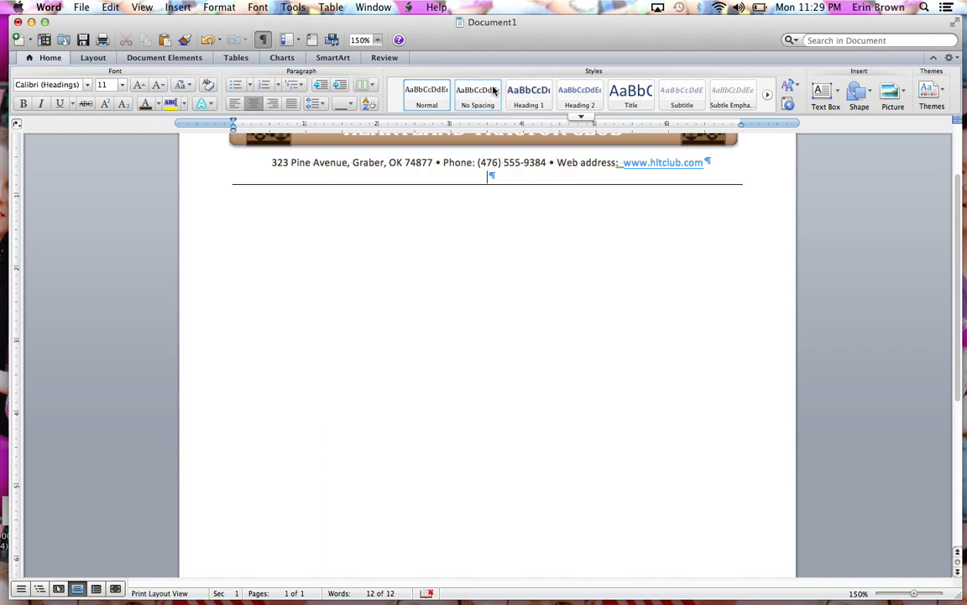
left_click(432, 100)
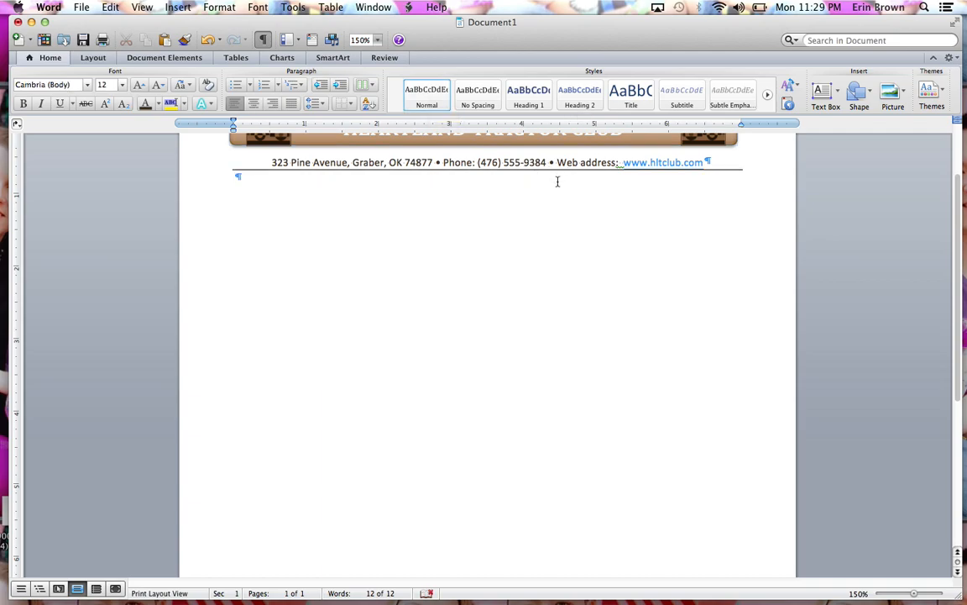
left_click(124, 88)
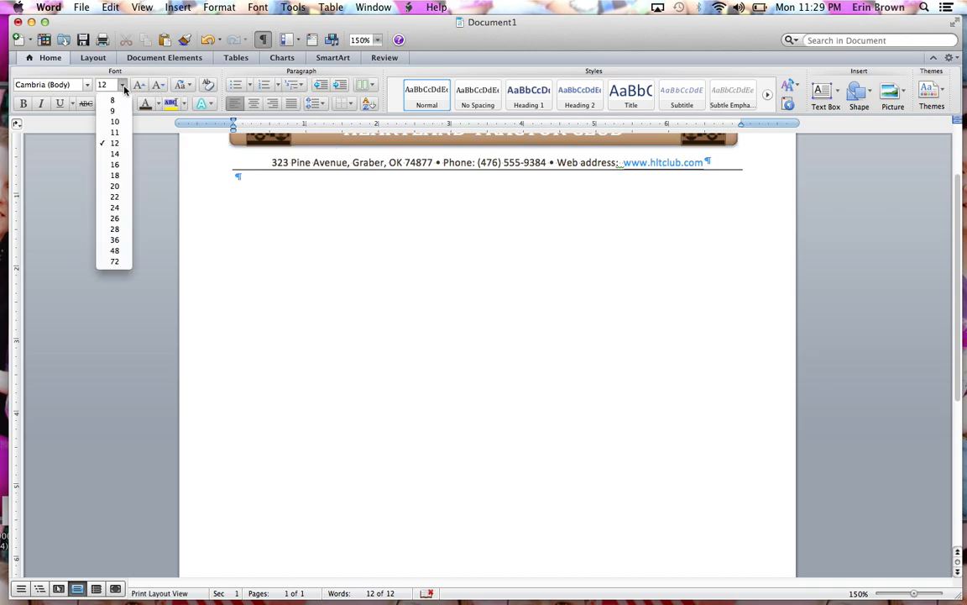
left_click(115, 133)
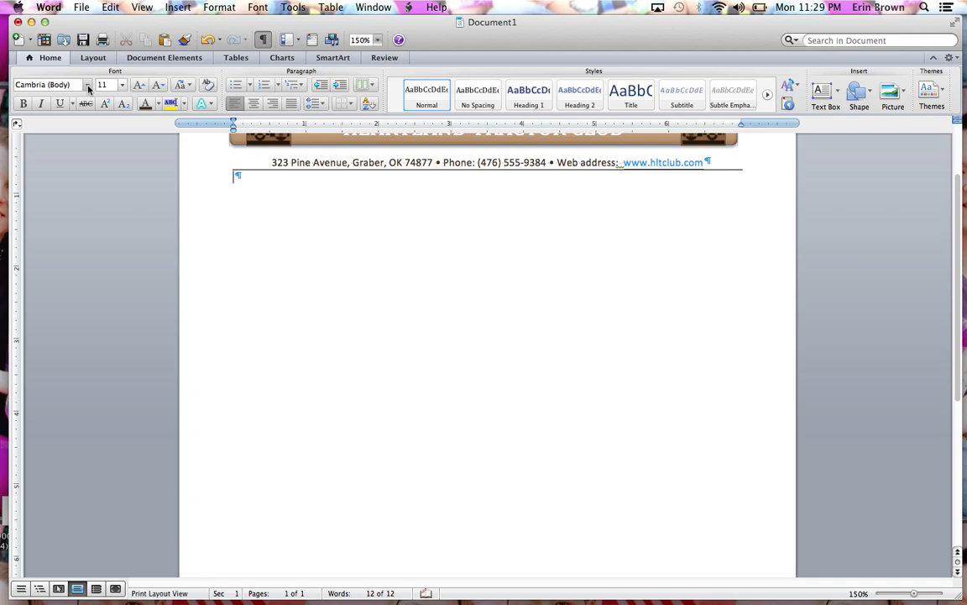
left_click(86, 85)
left_click(87, 135)
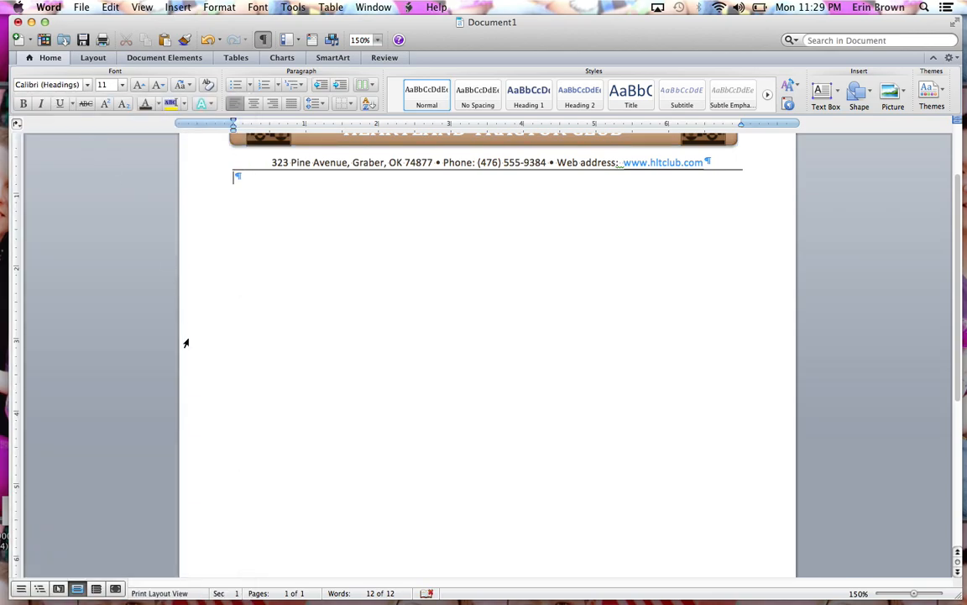
key("Return")
left_click(621, 162)
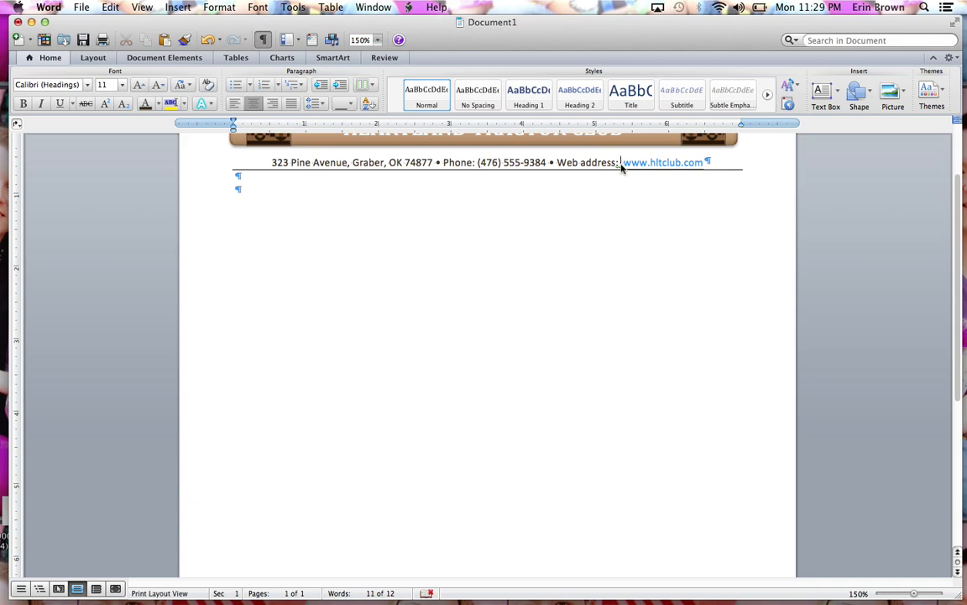
right_click(621, 162)
left_click(627, 173)
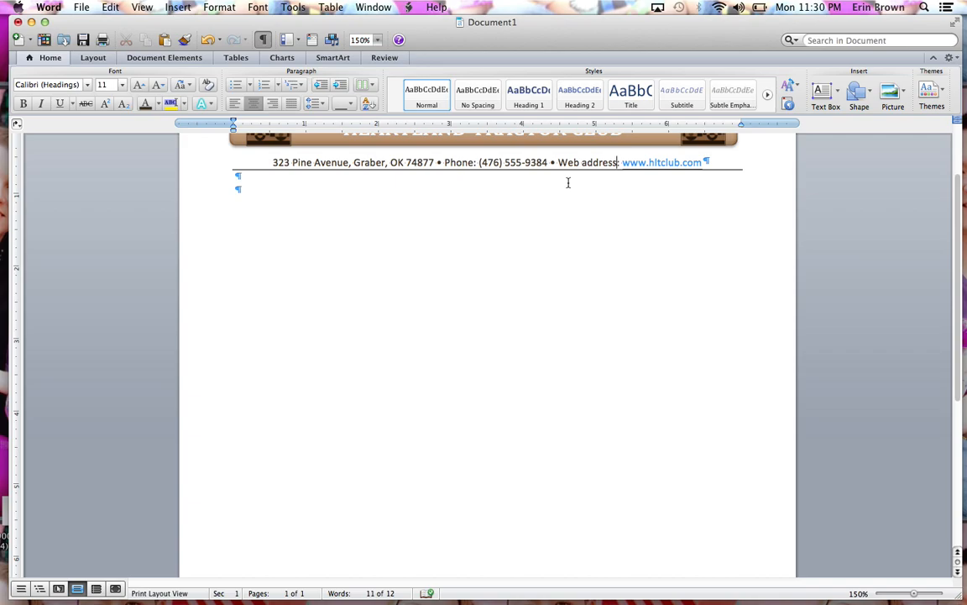
type(":")
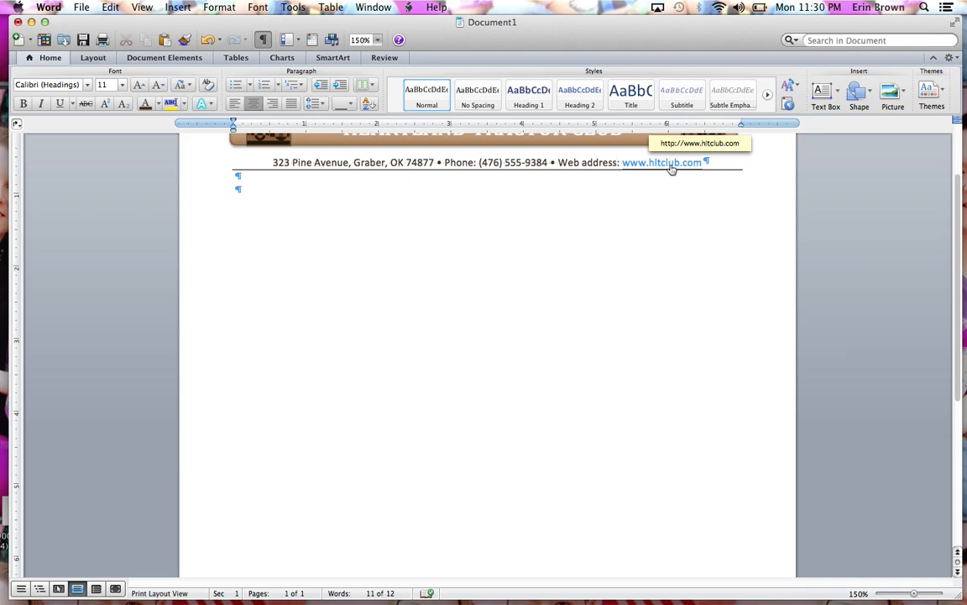
right_click(672, 169)
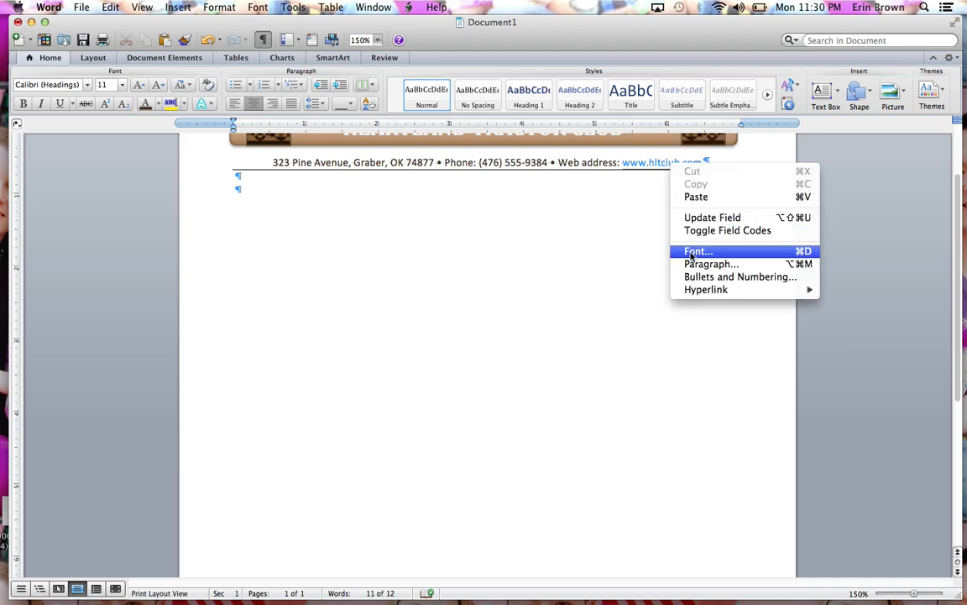
mouse_move(692, 290)
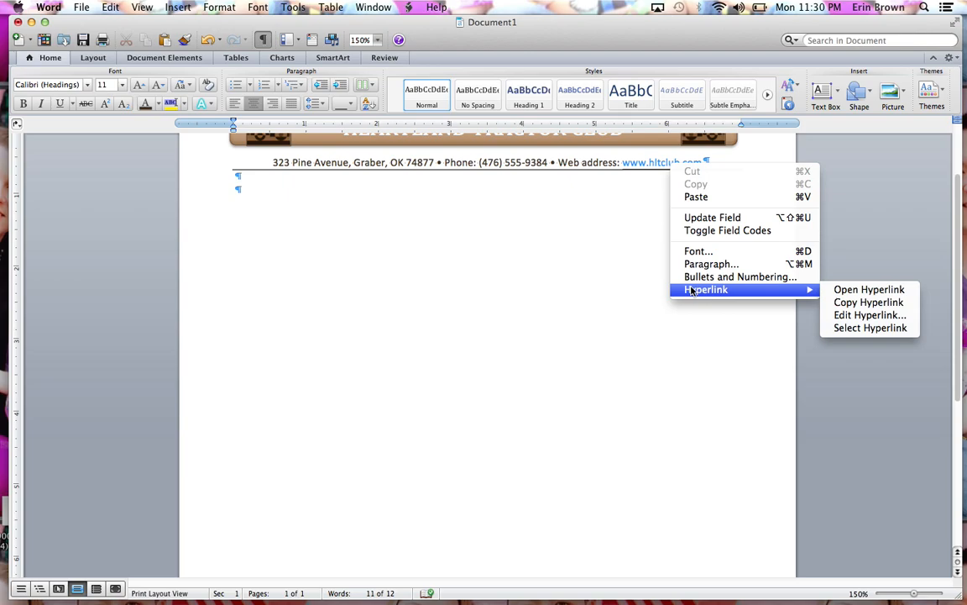
left_click(852, 315)
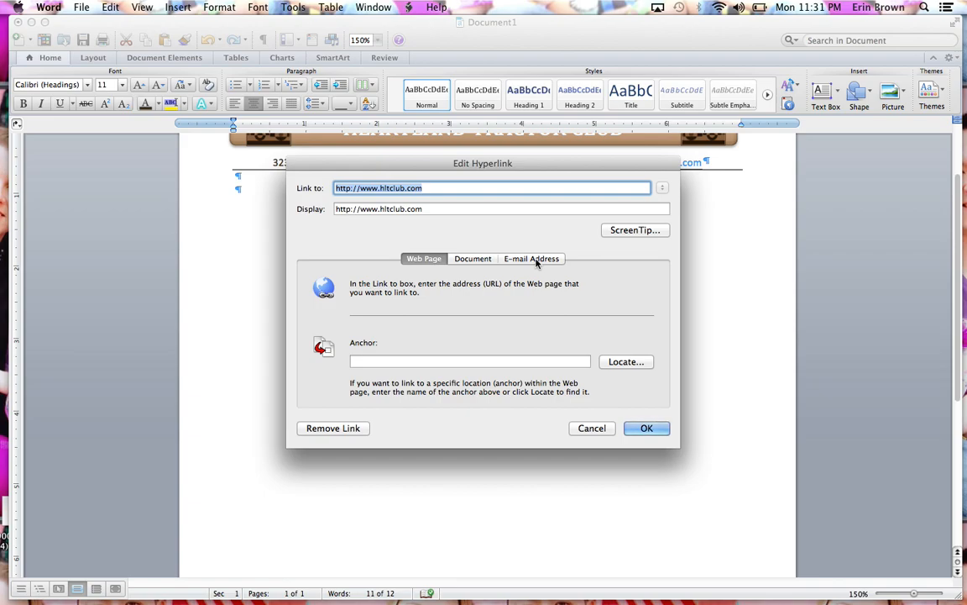
left_click(333, 429)
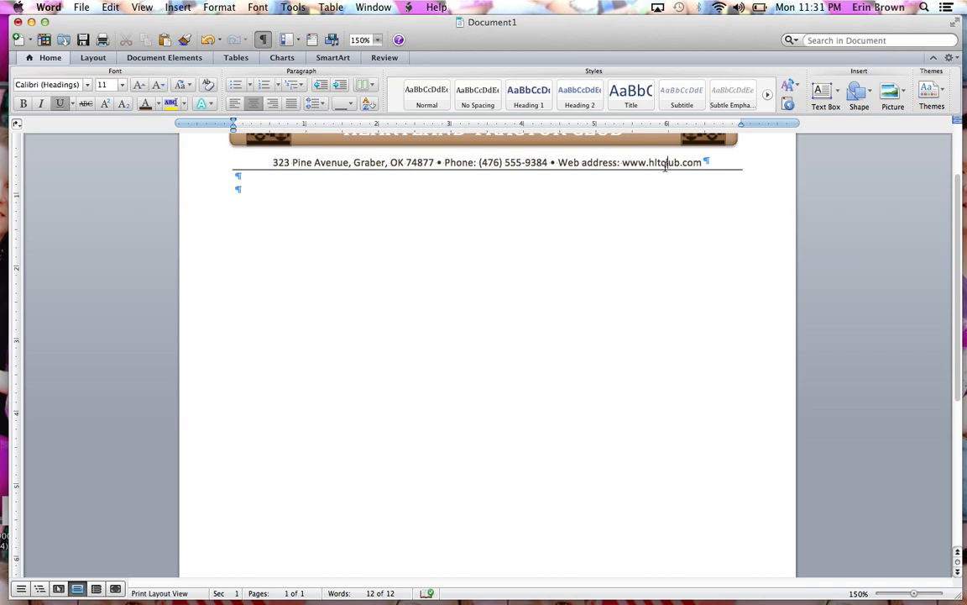
- Set the document properties' subject to "Computer Applications" and keywords to "Heartland Club"
left_click(80, 8)
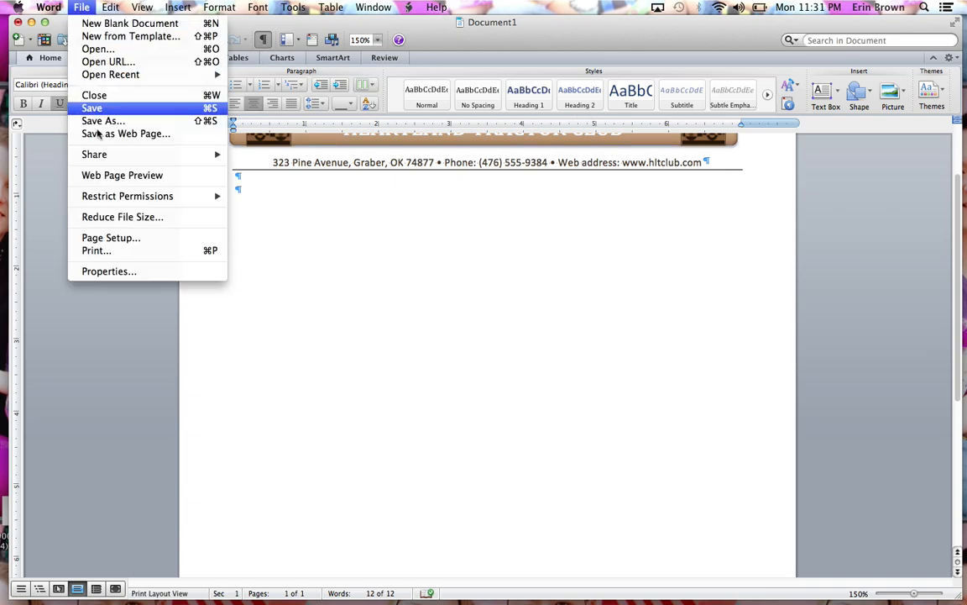
left_click(117, 272)
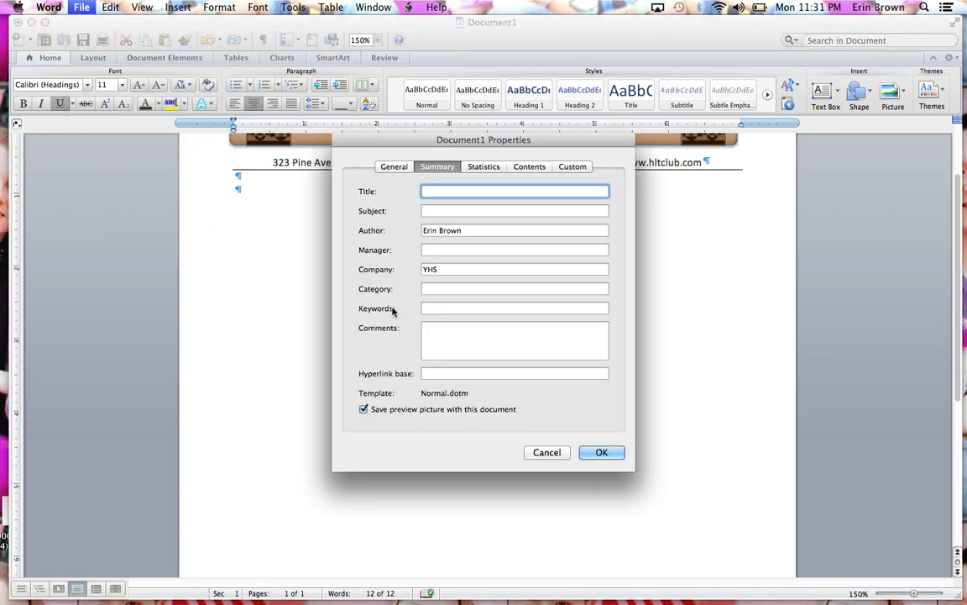
left_click(428, 212)
type("Compu")
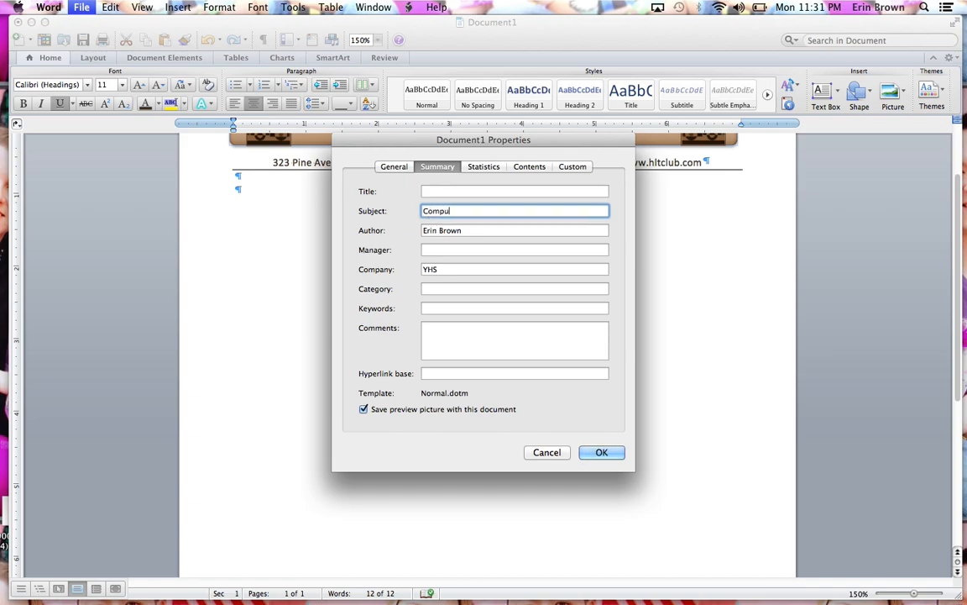
type("ter Applications")
left_click(438, 308)
type("Heartland Club")
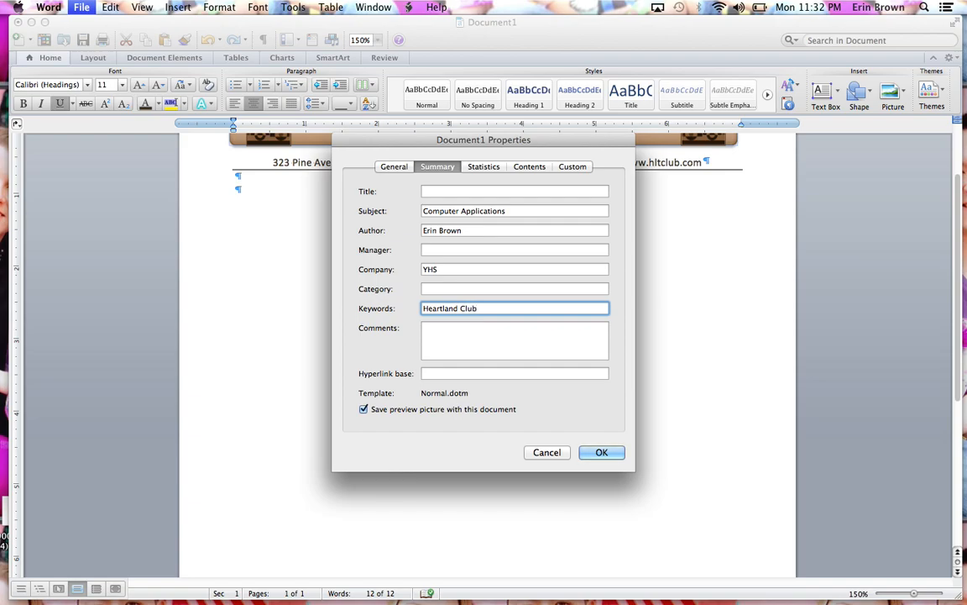
left_click(596, 455)
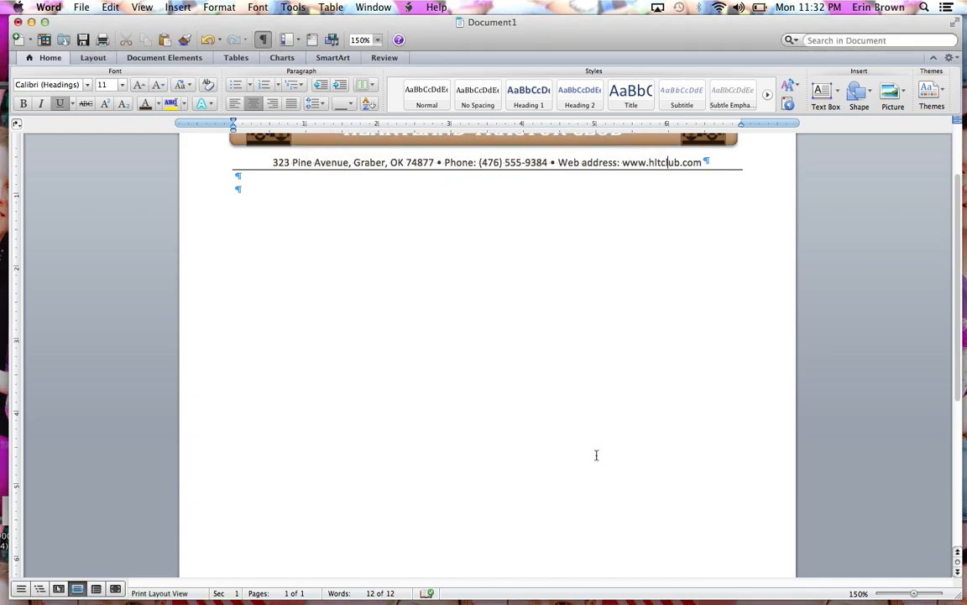
- Save the document to the Desktop as "Heartland Letterhead" in Word Document (.docx) format
left_click(84, 8)
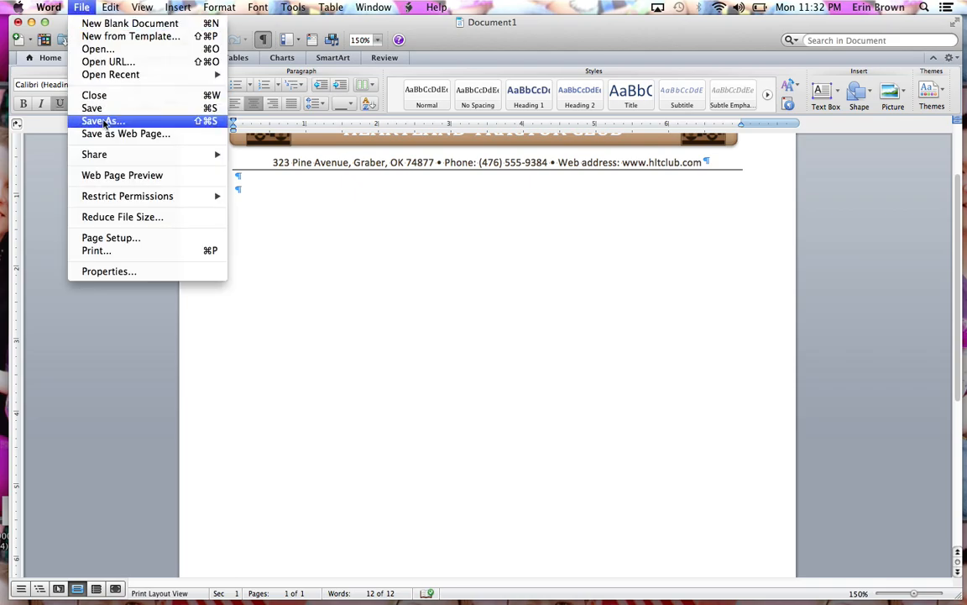
left_click(103, 121)
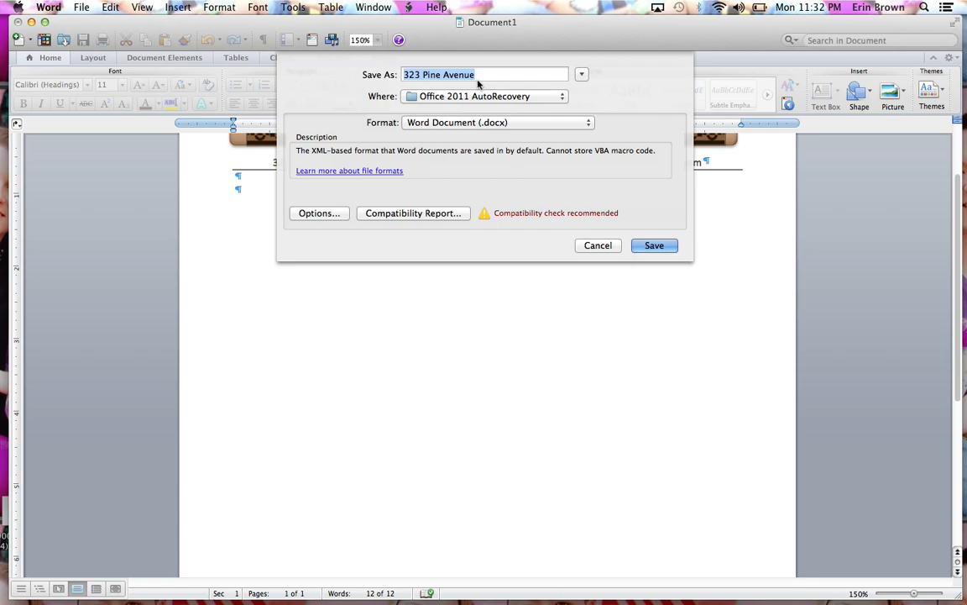
type("Heartland ")
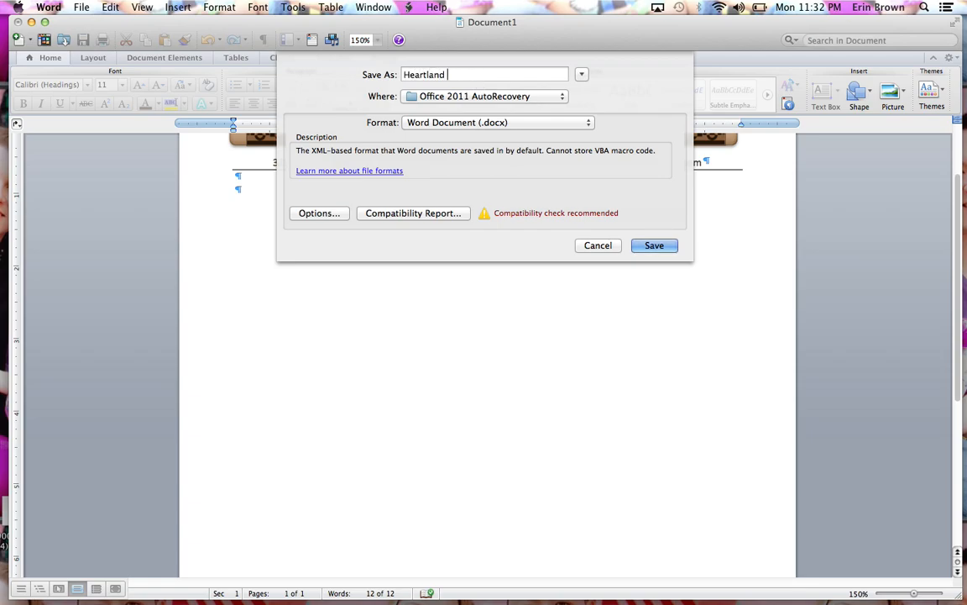
type("Letterhead")
left_click(557, 96)
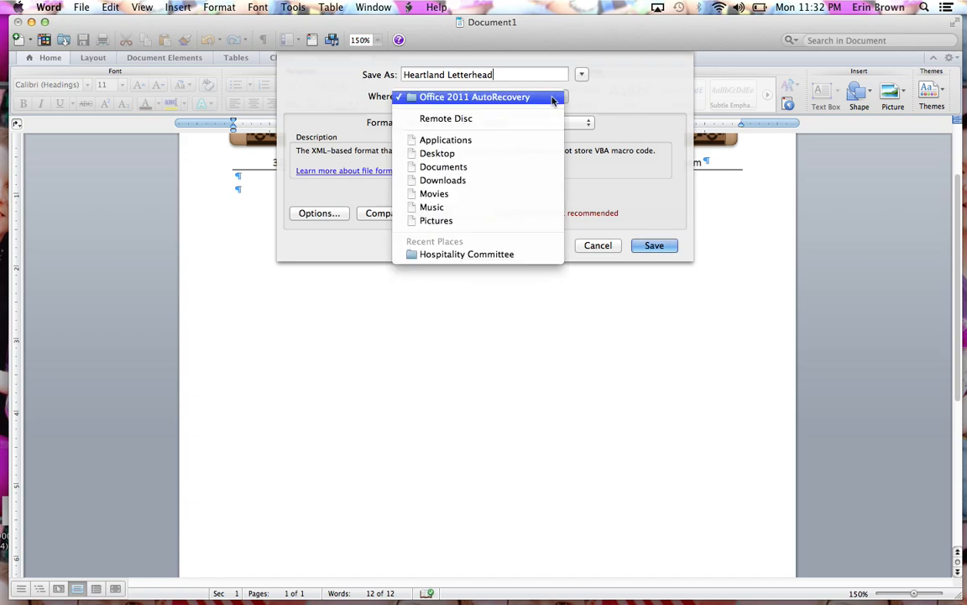
left_click(529, 160)
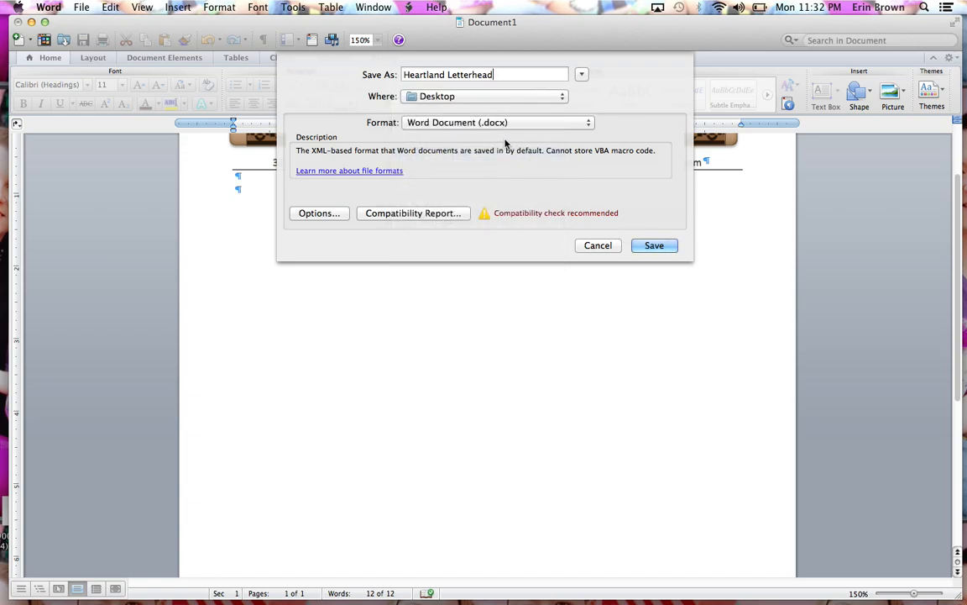
left_click(651, 245)
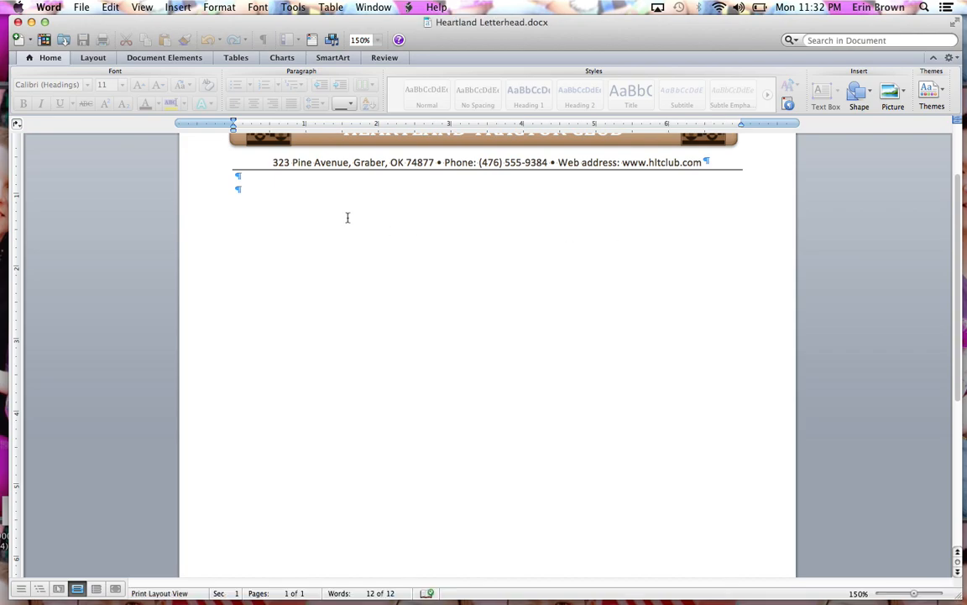
- Close the letterhead document and open Heartland Letterhead from the Desktop as a copy
left_click(667, 162)
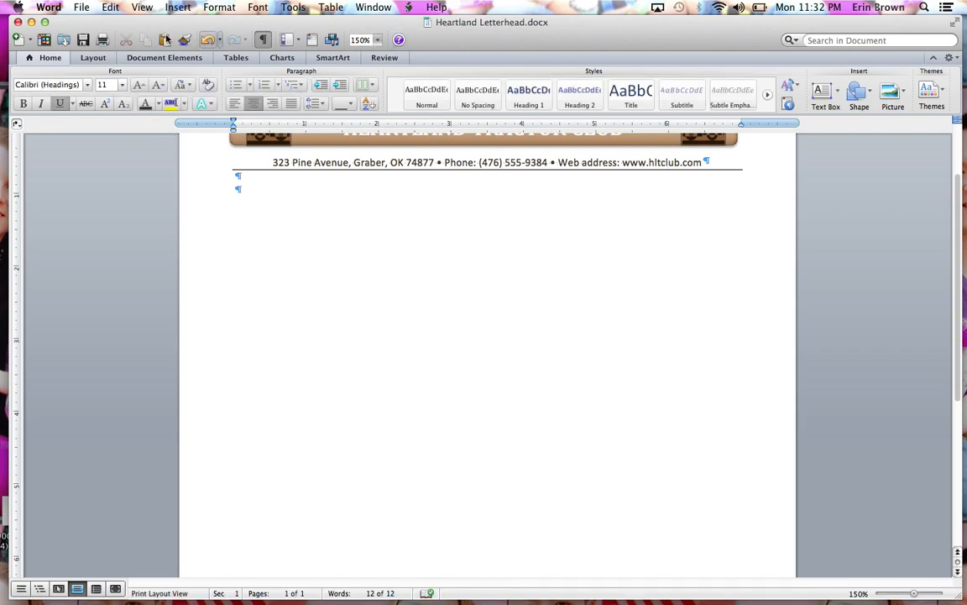
left_click(19, 23)
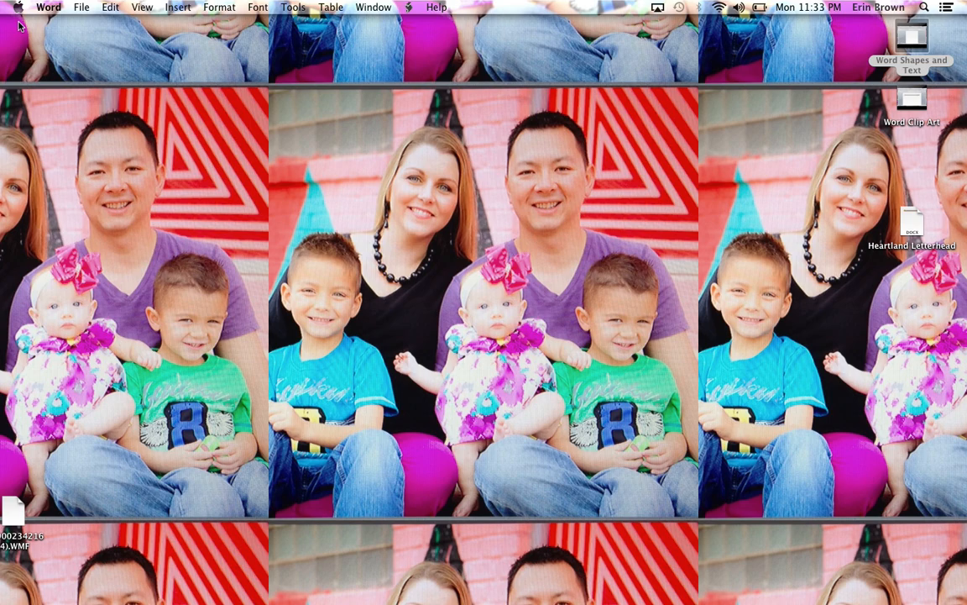
left_click(78, 12)
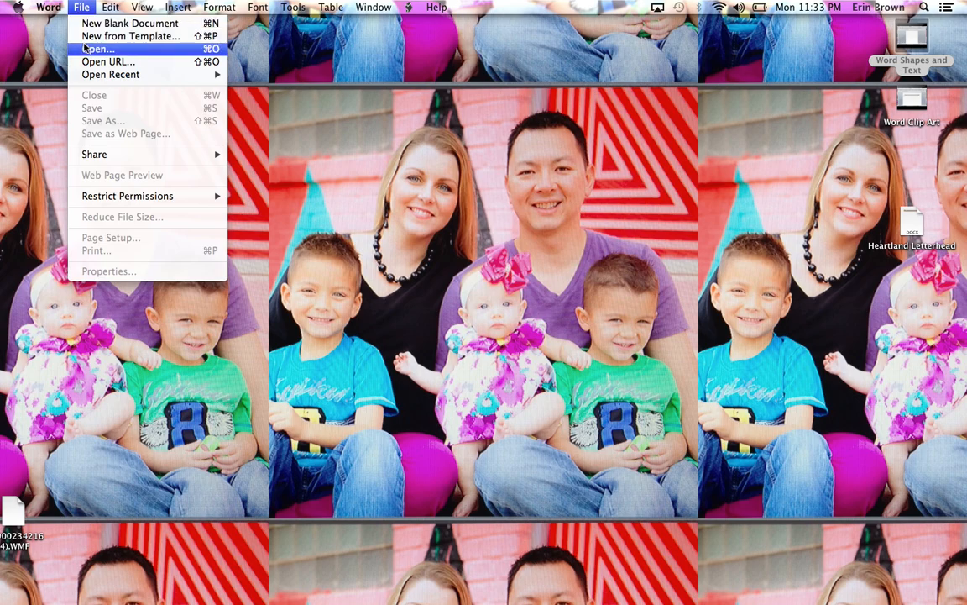
left_click(84, 48)
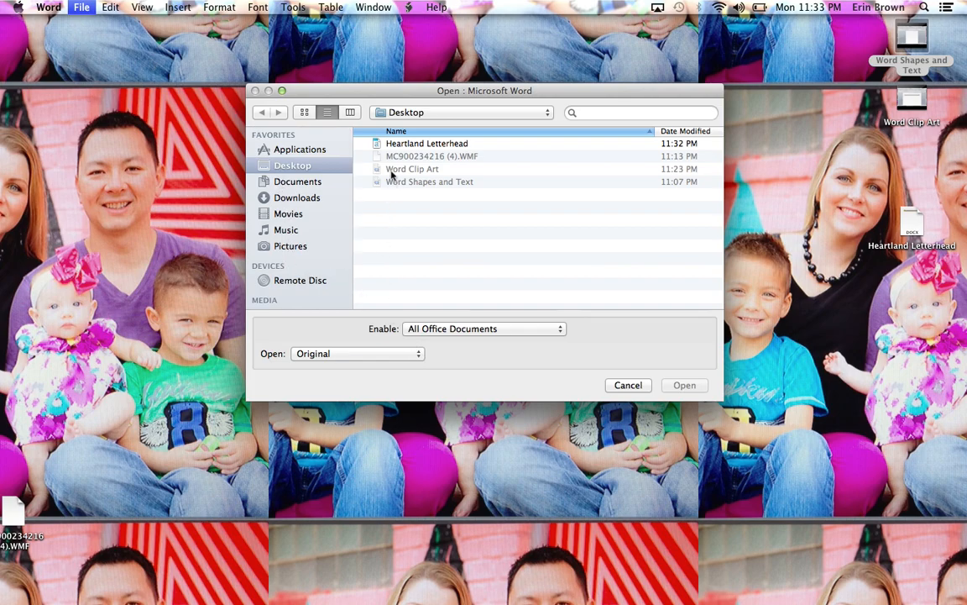
left_click(396, 146)
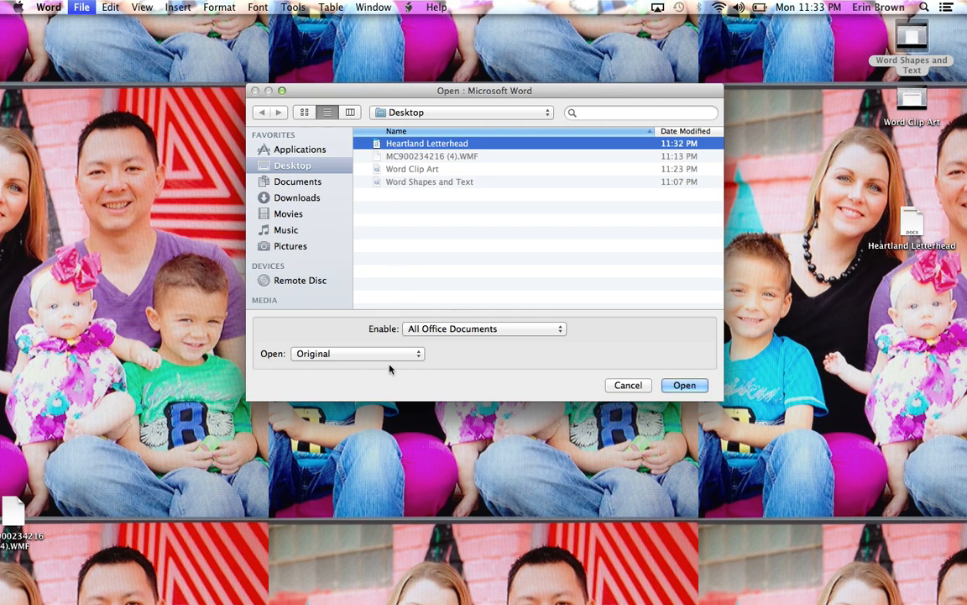
left_click(419, 356)
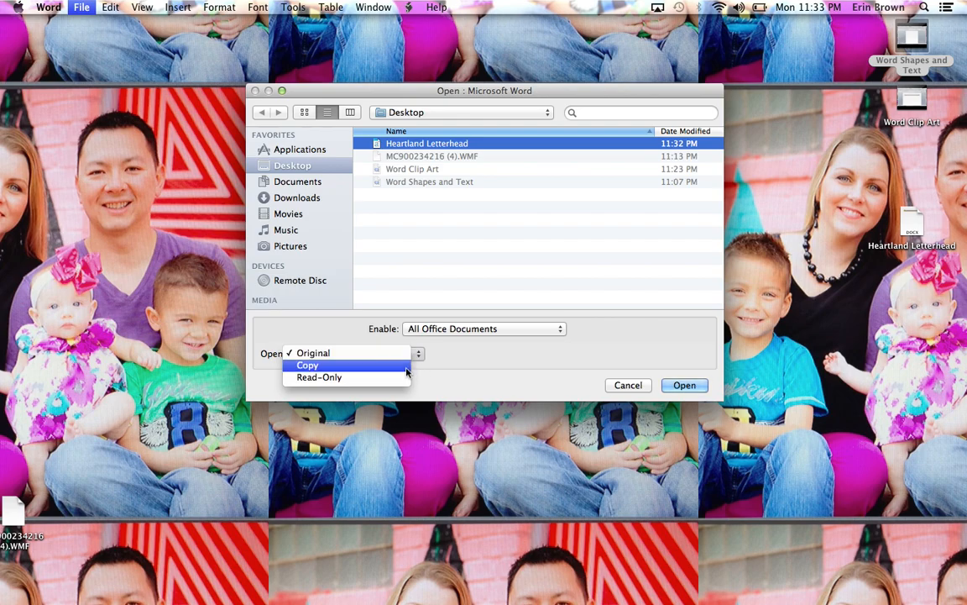
left_click(406, 367)
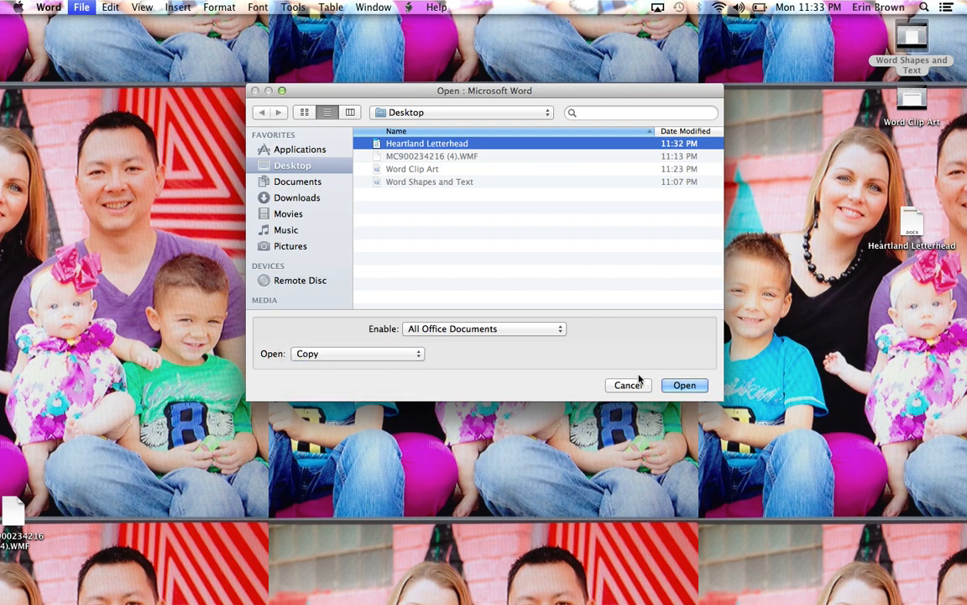
left_click(676, 385)
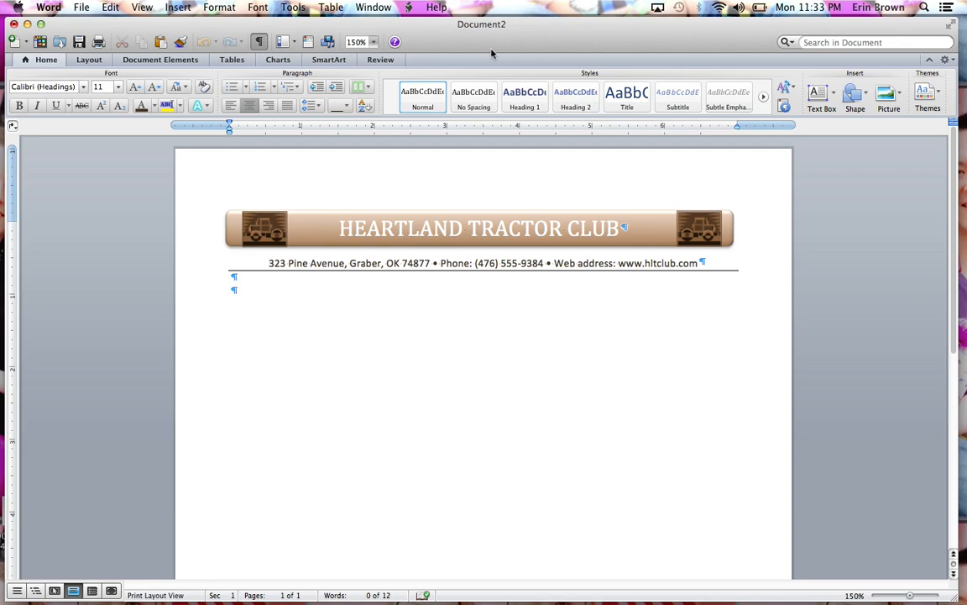
- Save the opened copy to the Desktop as "Heartland Advertisement Letter"
left_click(80, 8)
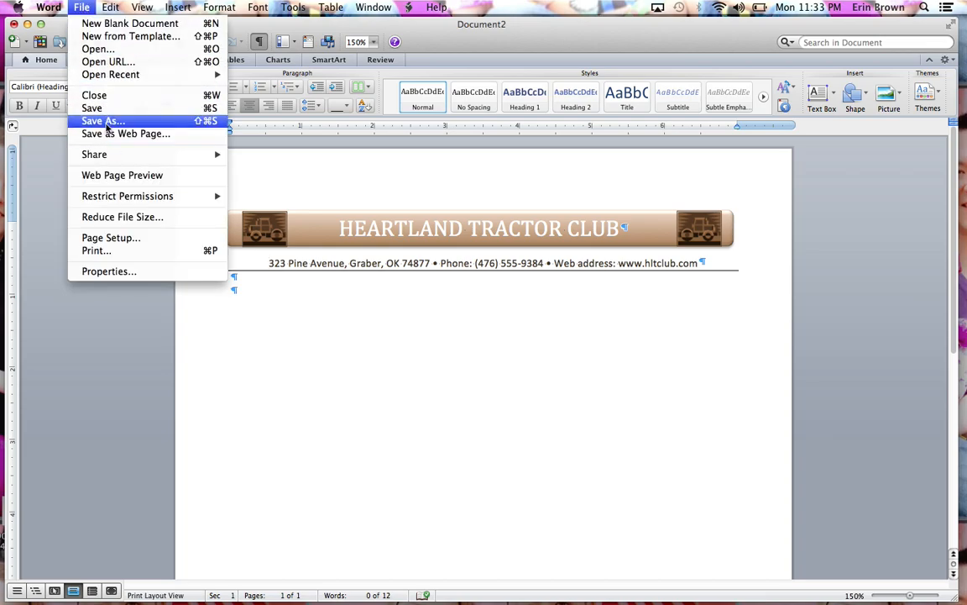
left_click(105, 123)
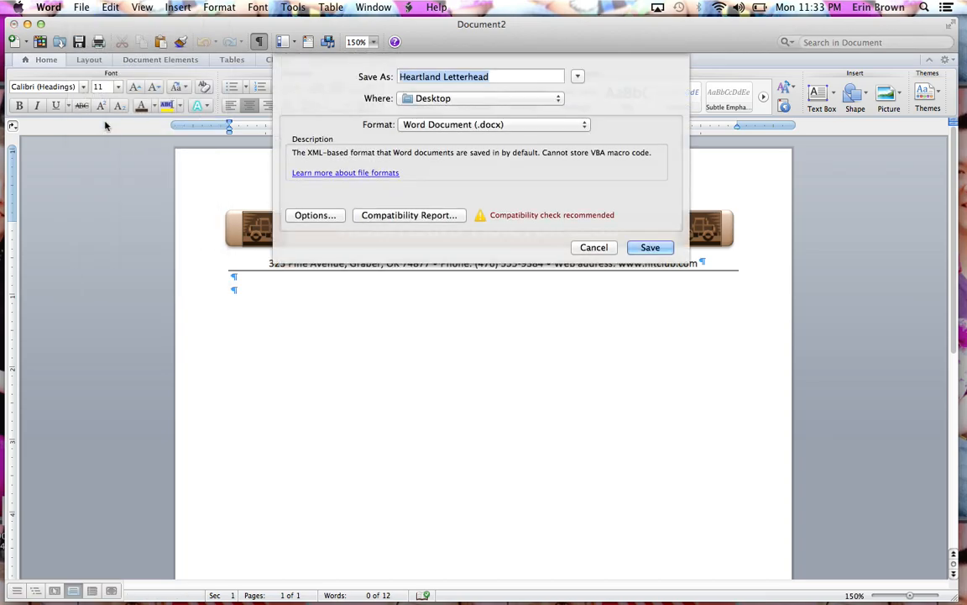
left_click(444, 76)
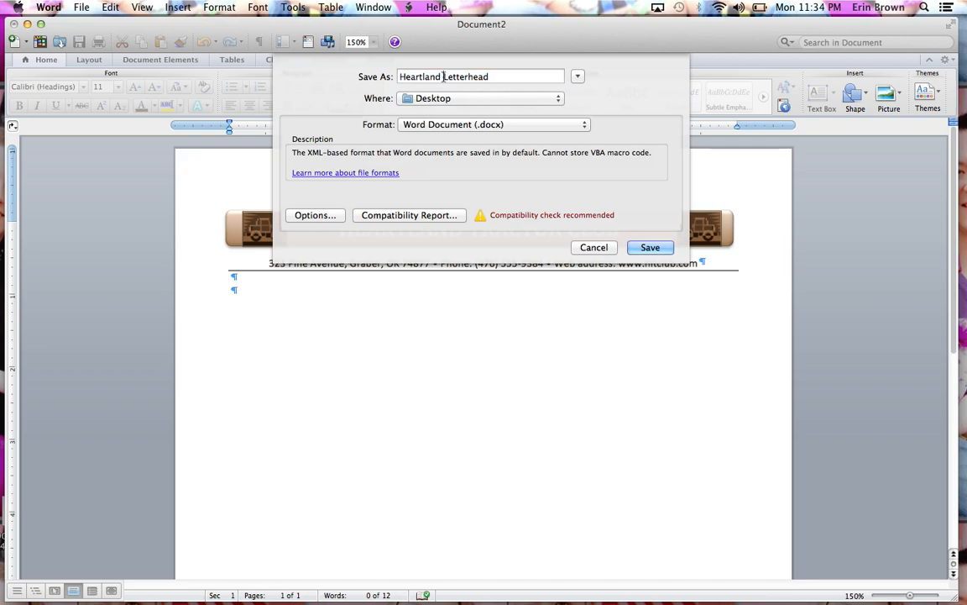
type("Advertisem")
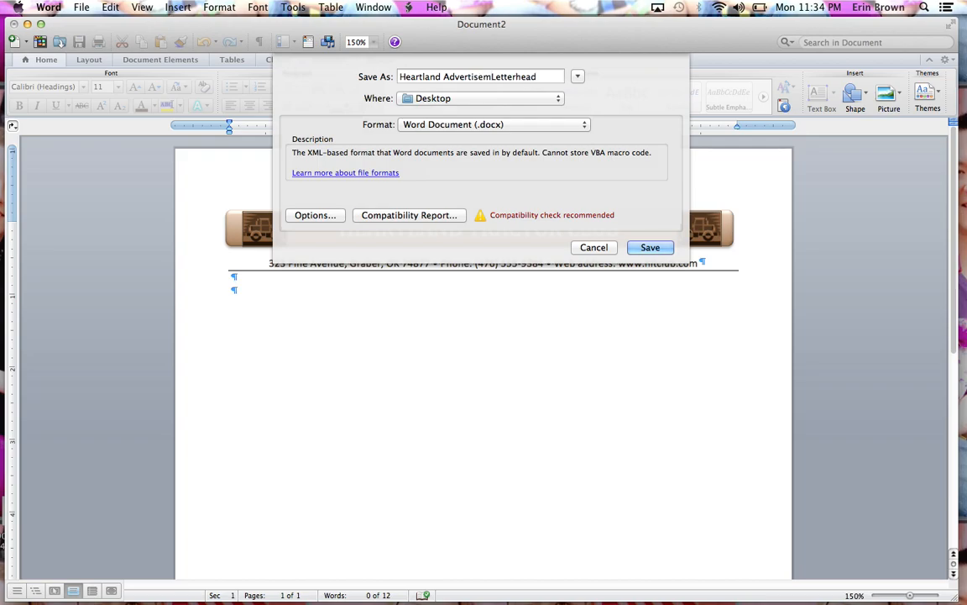
type("ent")
left_click(556, 77)
key("BackSpace")
key("BackSpace")
key("BackSpace")
key("BackSpace")
left_click(645, 251)
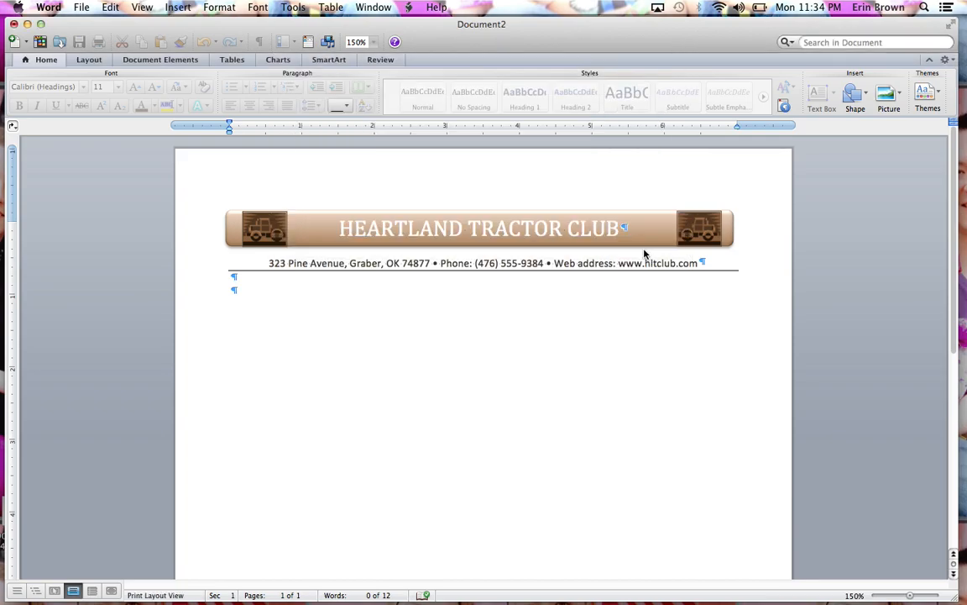